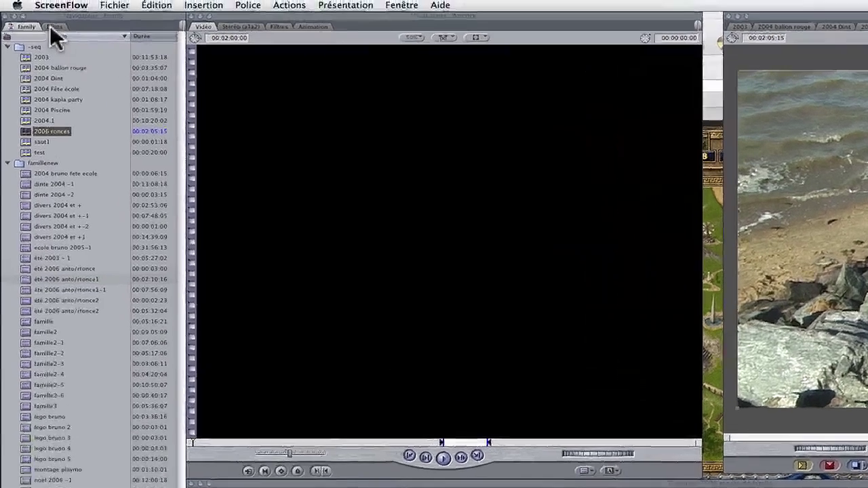
Switch to Final Cut Pro and look through the Boris folder of video generators in the effects library
left_click(37, 10)
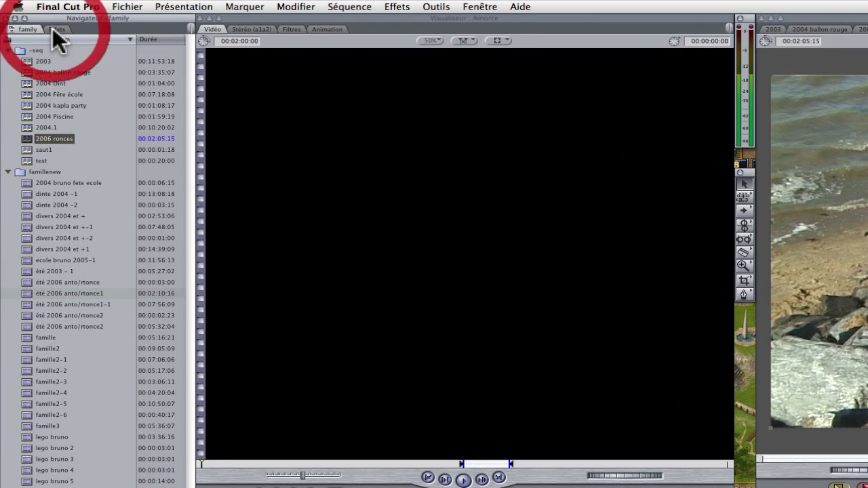
left_click(54, 29)
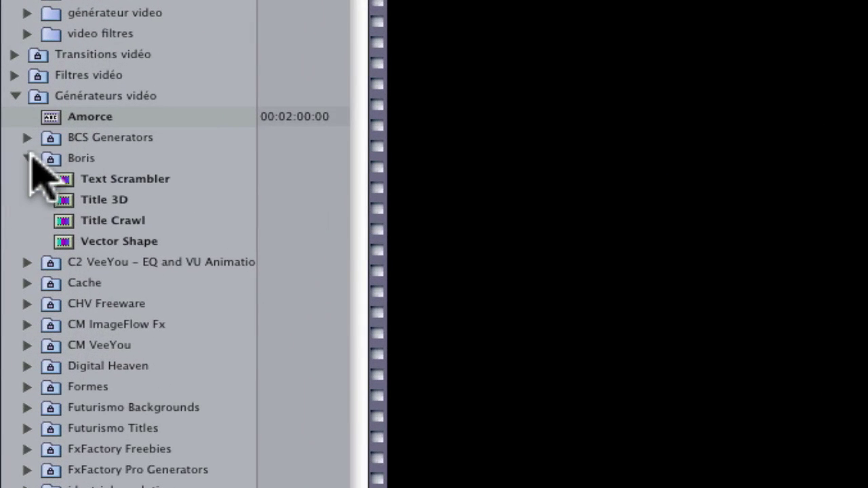
left_click(25, 246)
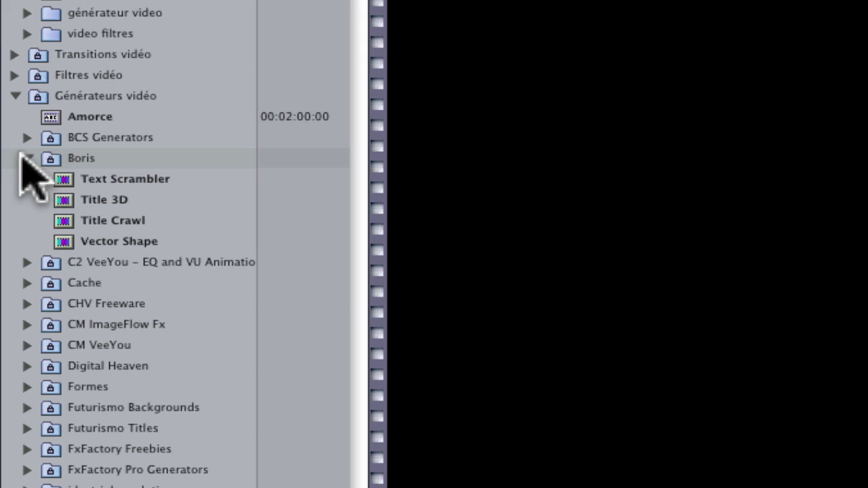
left_click(25, 158)
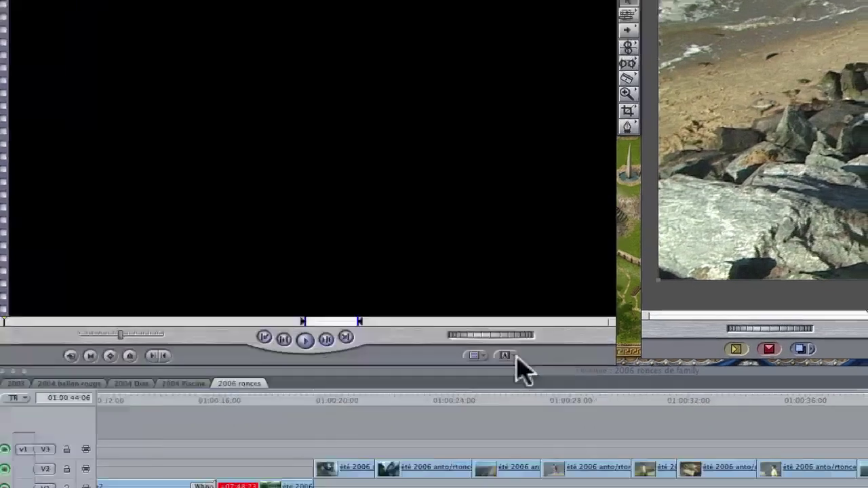
Load the Title 3D generator from the Boris category into the Viewer
left_click(506, 355)
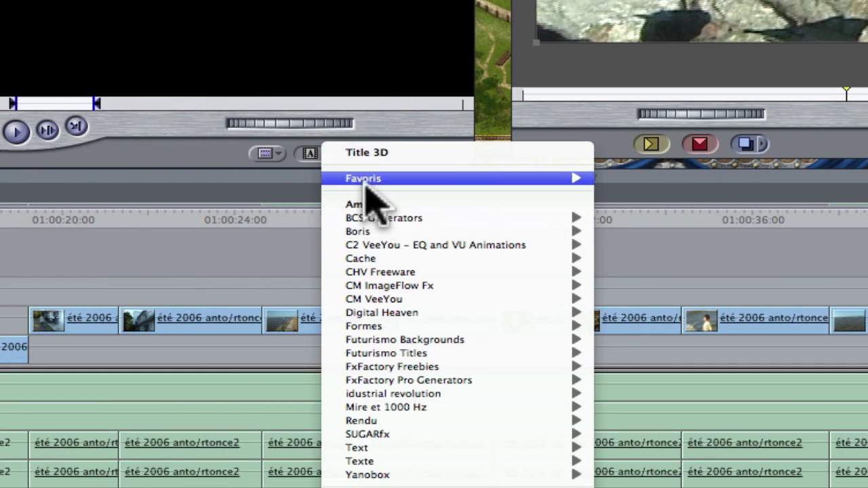
mouse_move(376, 232)
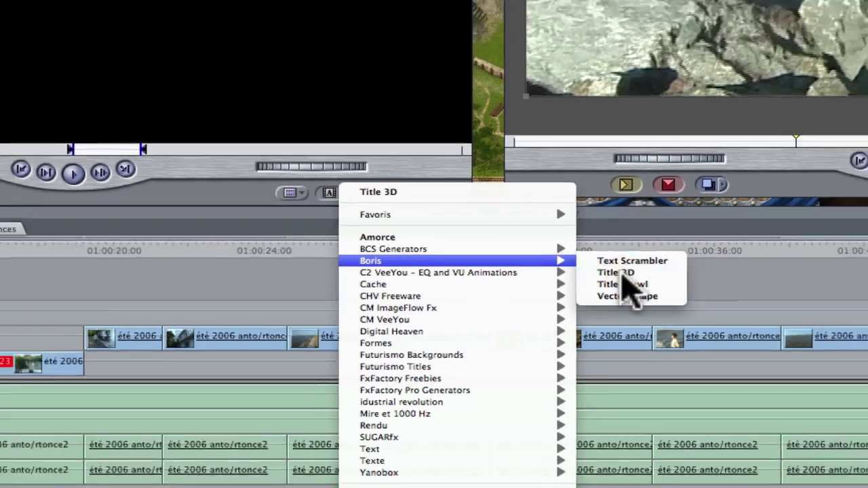
left_click(650, 246)
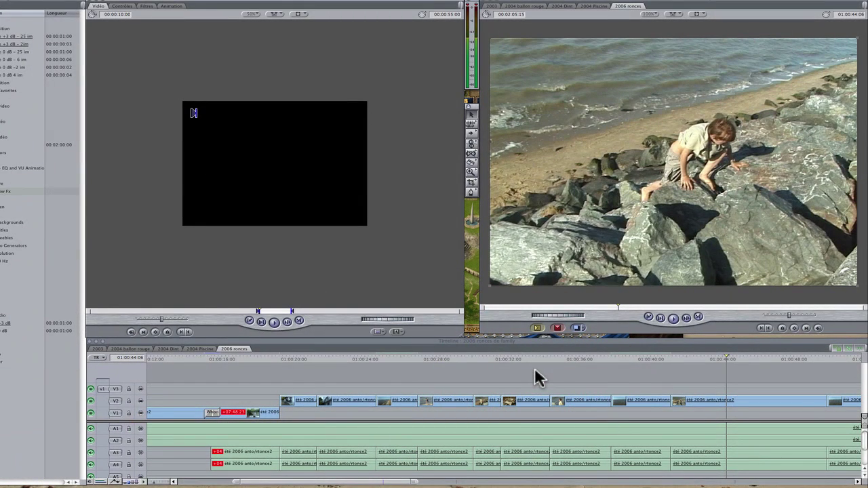
Set the title's duration to 4 seconds and superimpose it on track V3 of the 2006 ronces sequence at 01:00:42:04
left_click_drag(723, 360, 687, 362)
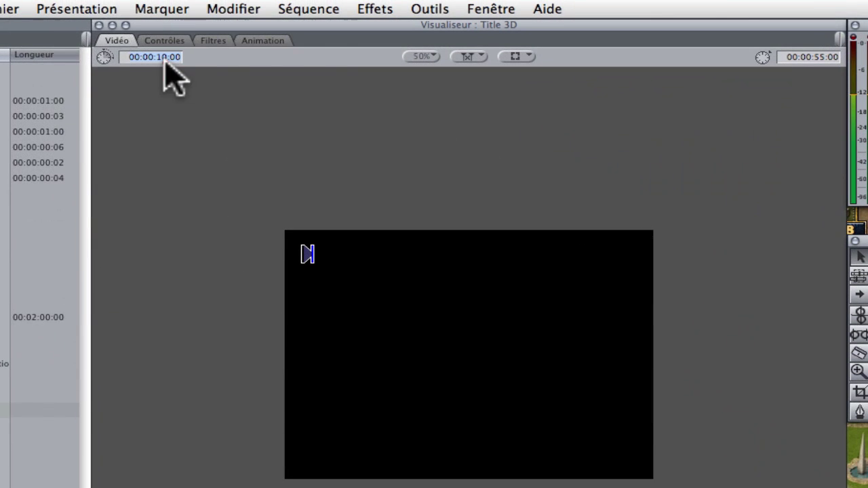
left_click(122, 15)
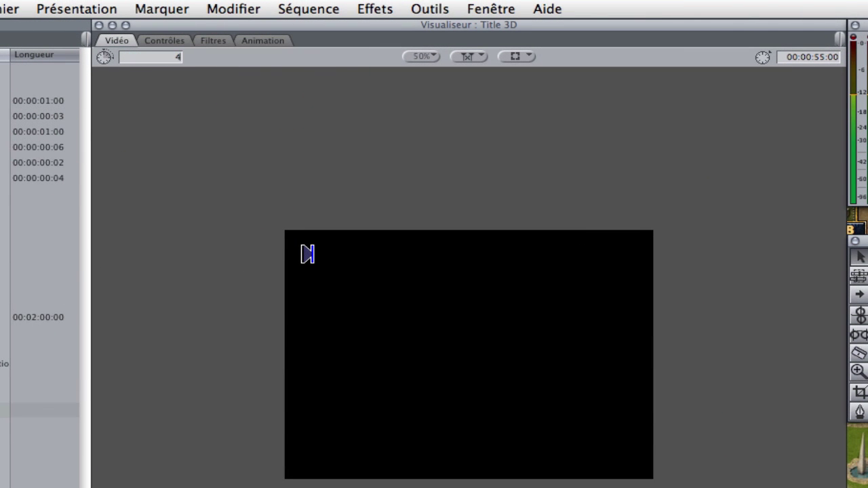
scroll(627, 344, "up", 2)
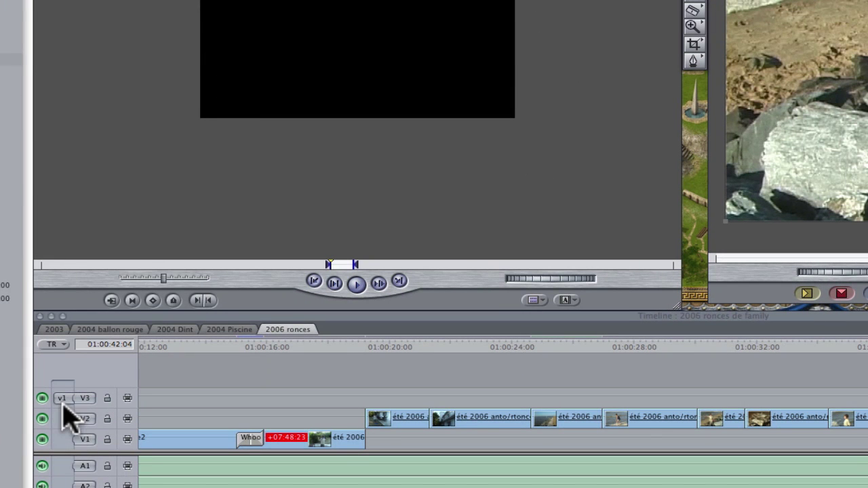
left_click_drag(68, 448, 71, 397)
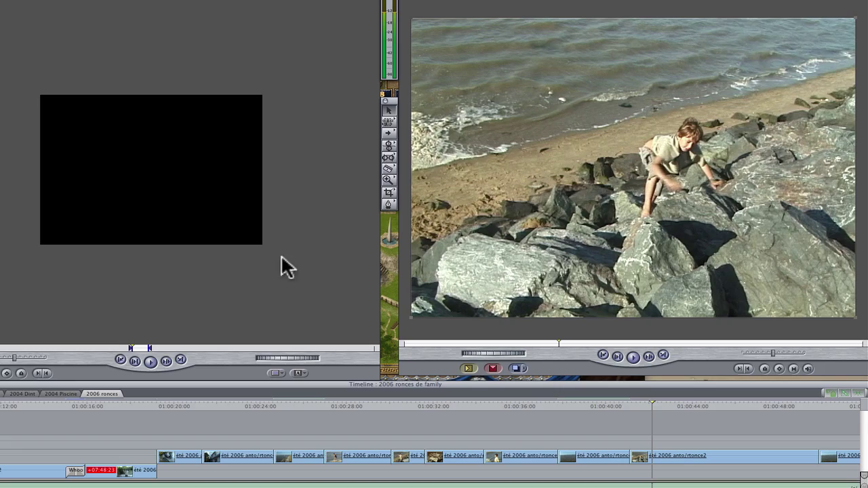
left_click_drag(285, 265, 742, 116)
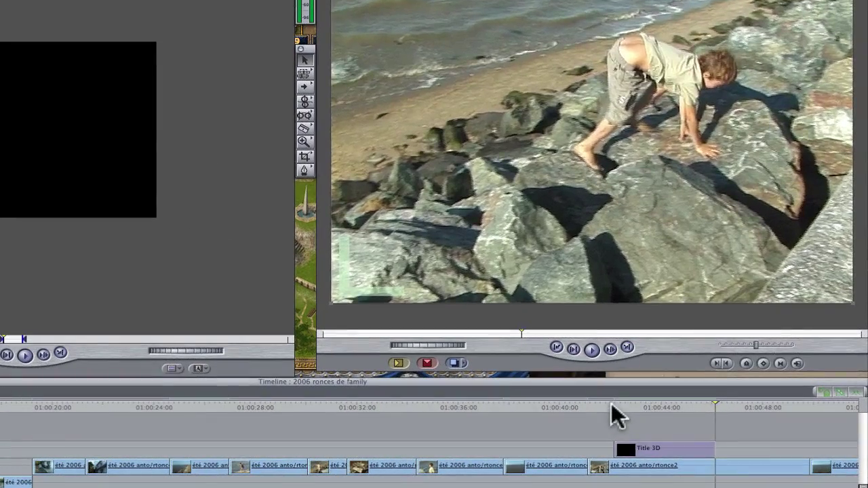
Position the playhead at 01:00:43:24 over the Title 3D clip and open the clip's Boris Title 3D text editor
left_click(691, 404)
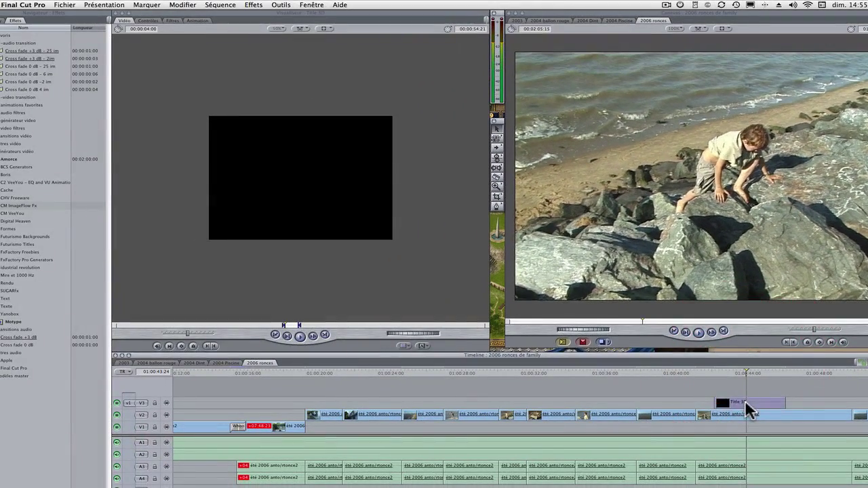
left_click(648, 448)
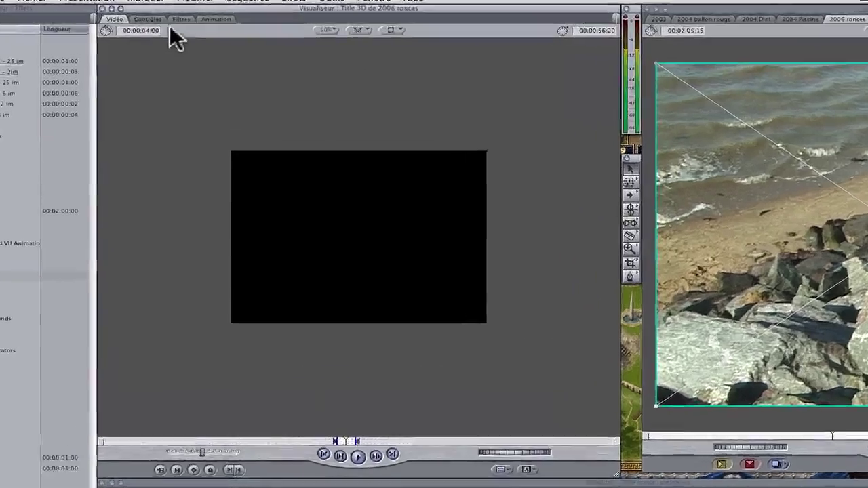
left_click(148, 20)
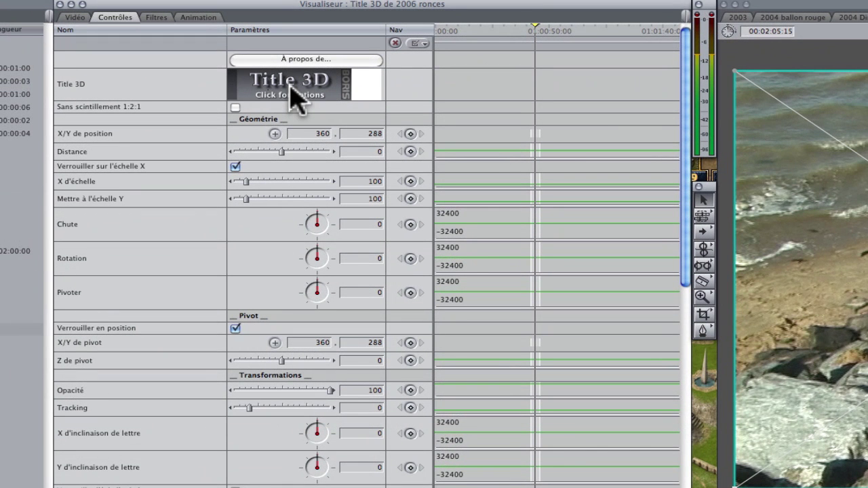
left_click(296, 94)
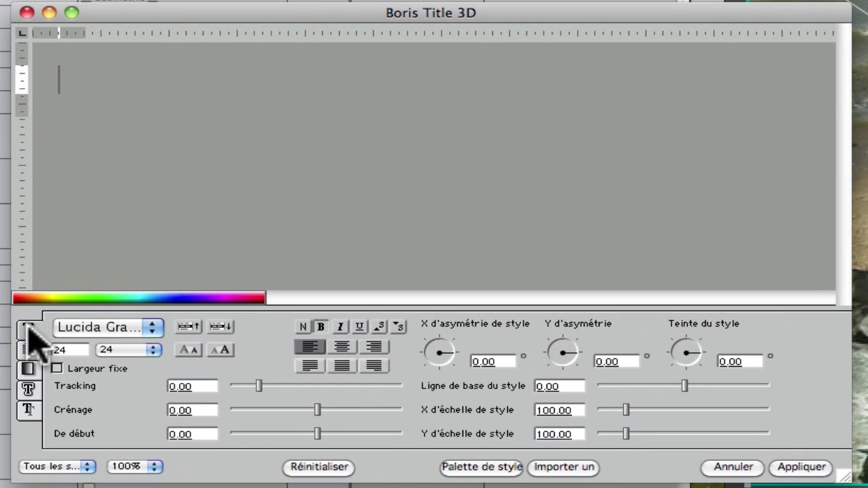
Enter the title text "Ronce 2006" and set its font size to 96
left_click(30, 330)
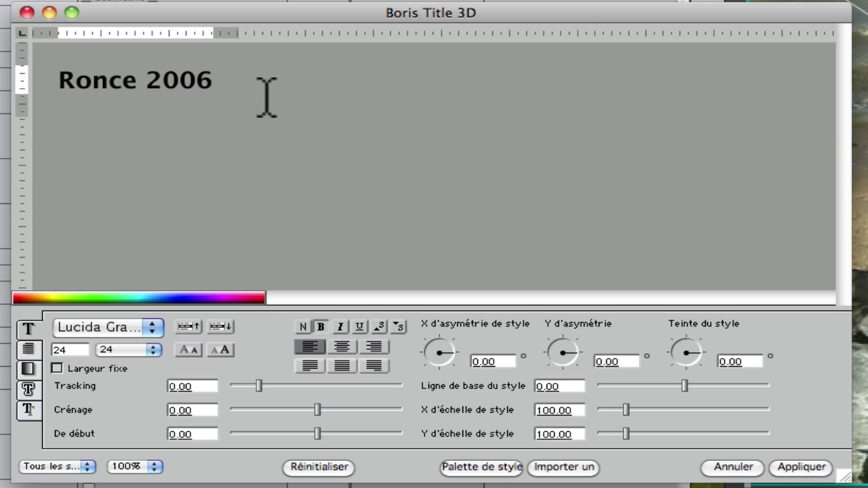
left_click(17, 86)
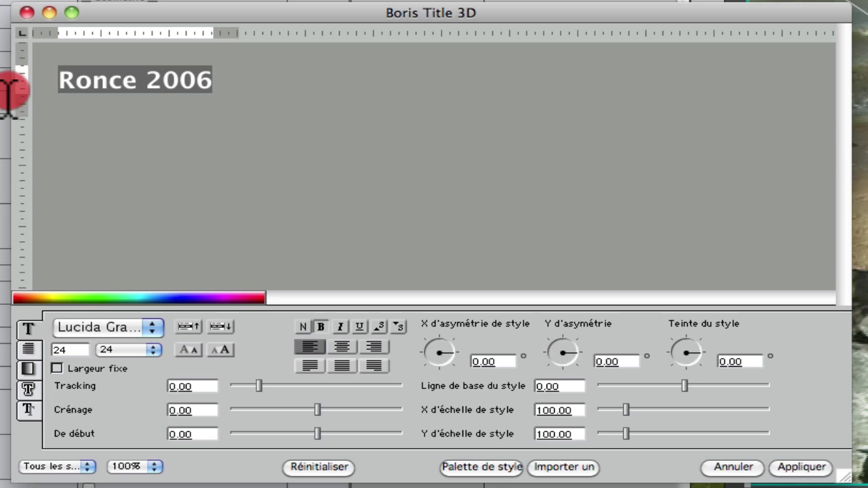
left_click(155, 349)
left_click(152, 386)
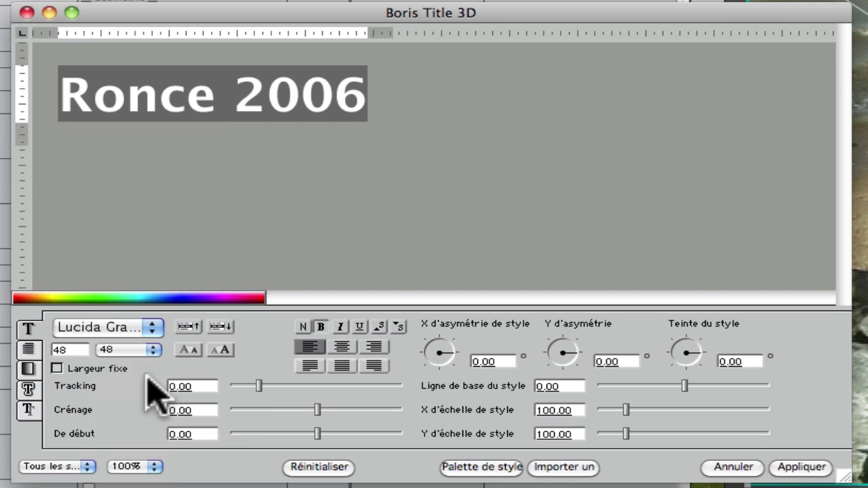
left_click(154, 352)
left_click(153, 370)
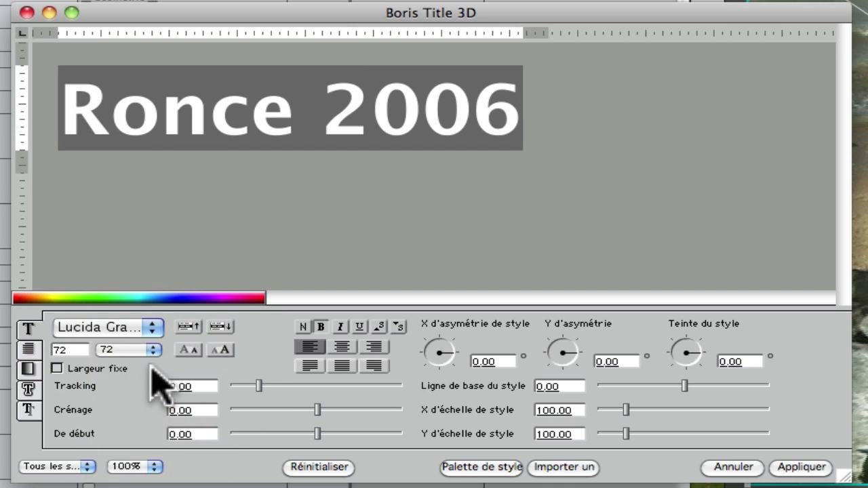
left_click(155, 351)
left_click(153, 369)
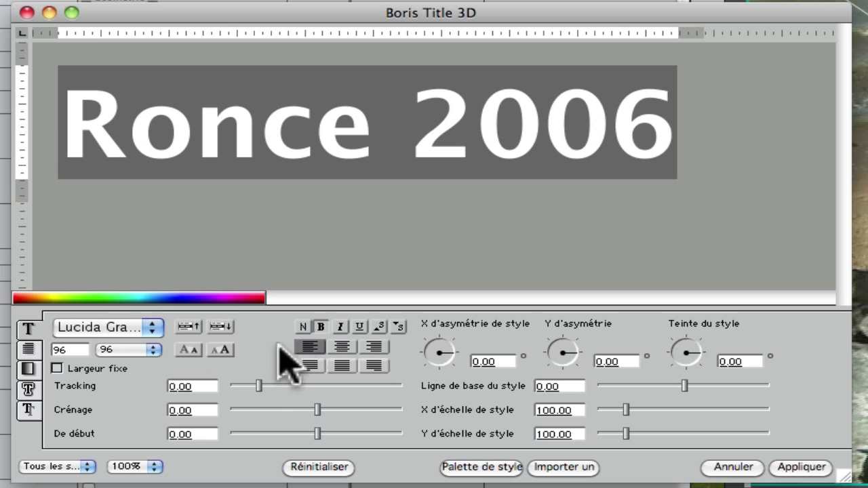
Change the title's font to Tahoma Bold and set its tracking to 0.73
left_click_drag(259, 386, 254, 386)
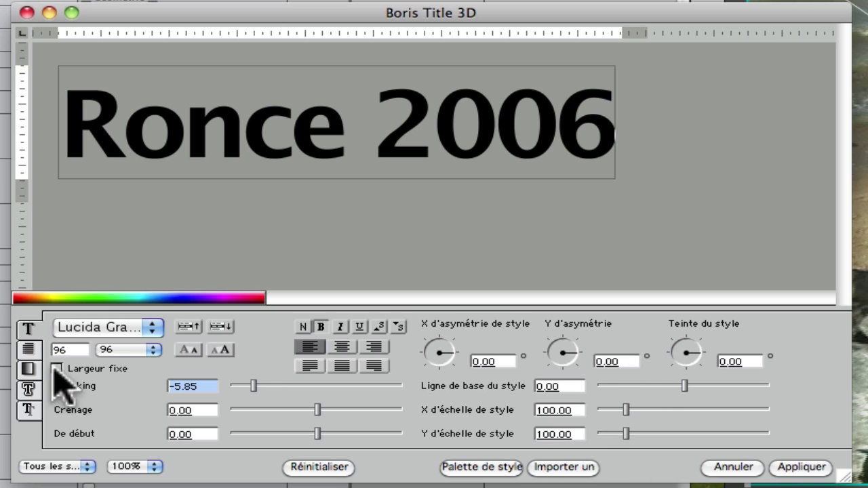
left_click(149, 327)
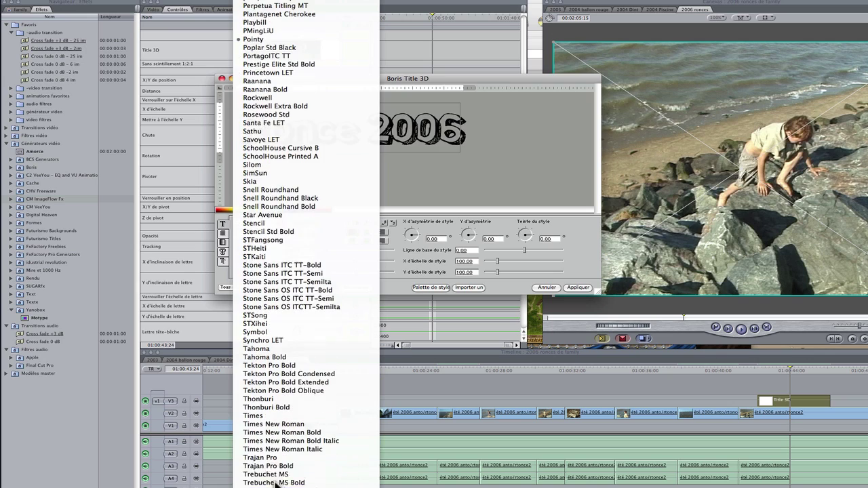
left_click(260, 357)
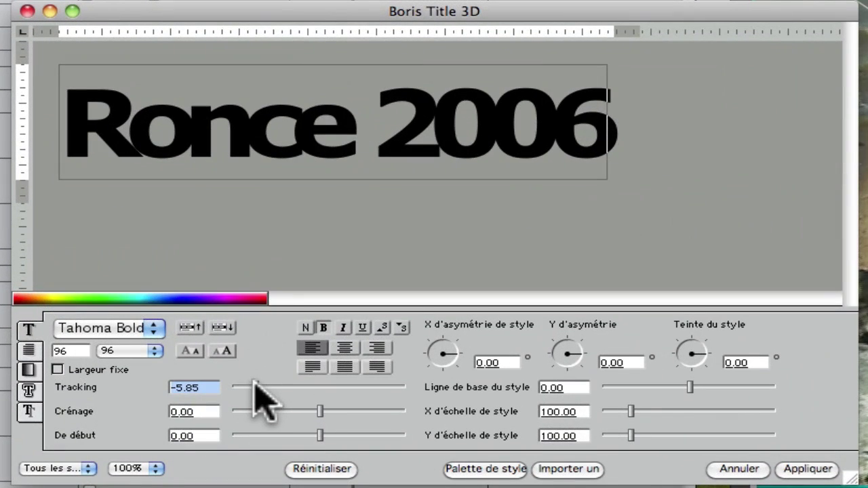
left_click_drag(325, 250, 328, 250)
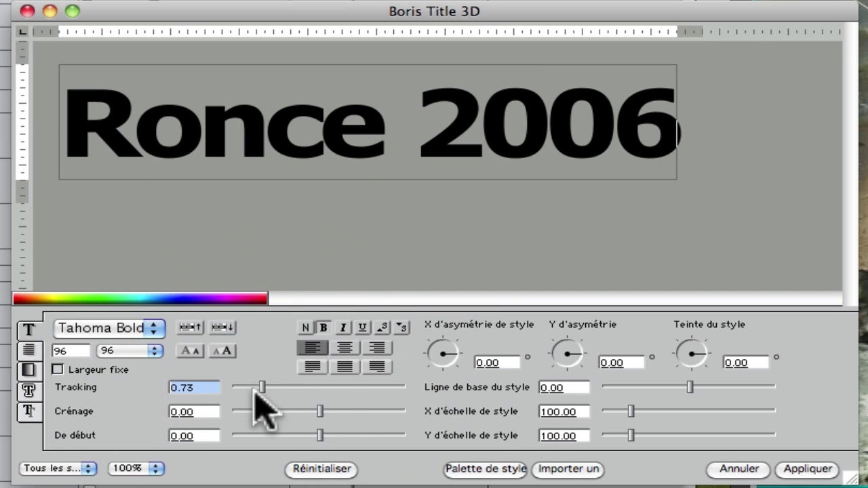
Review the text wrapping and margin settings, and switch the title's fill off and back on
left_click(29, 352)
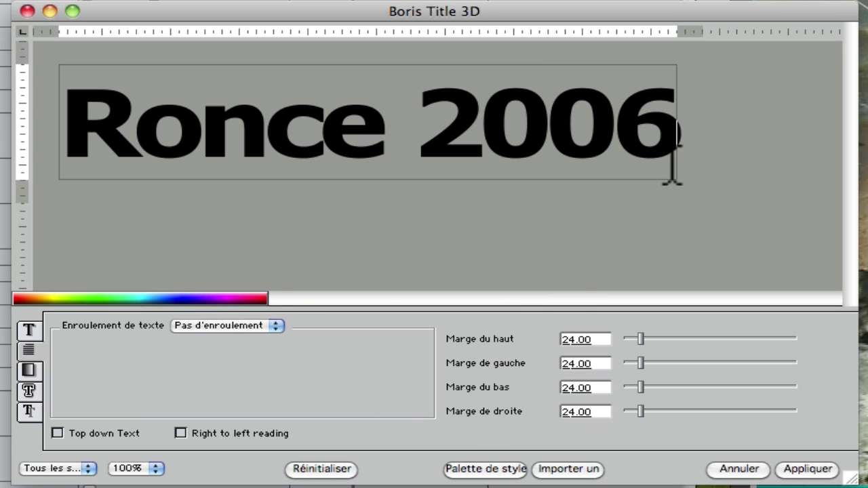
left_click(27, 373)
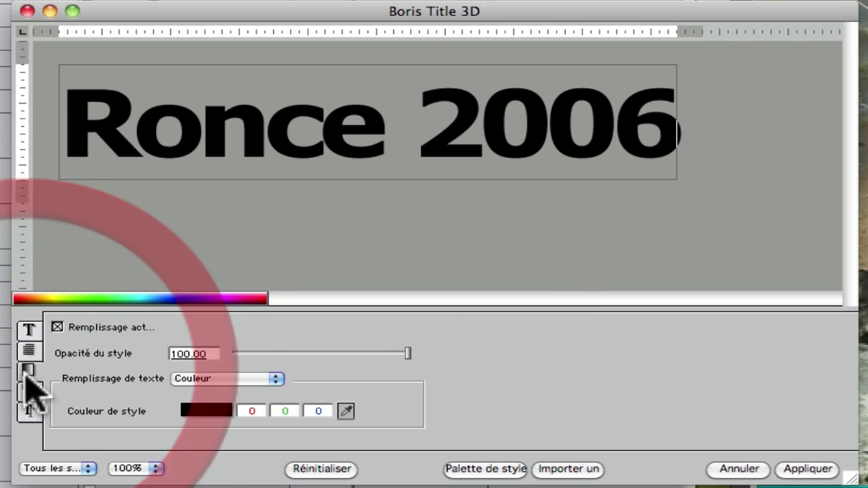
left_click(57, 327)
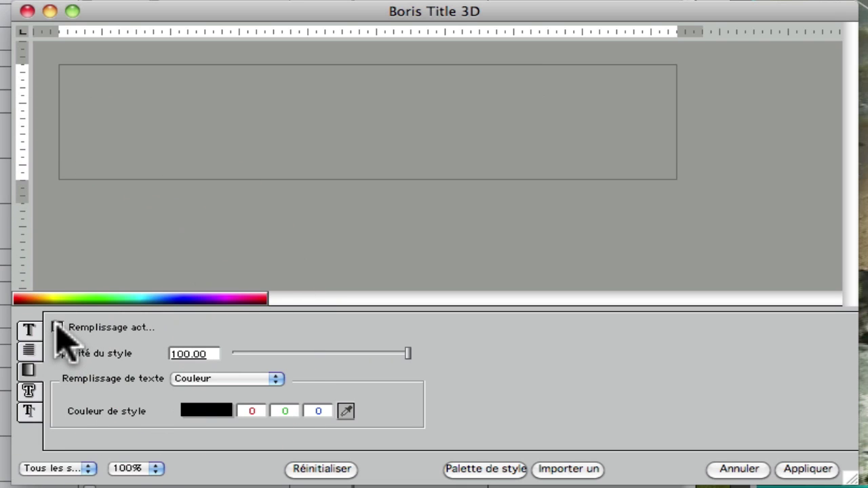
left_click(57, 327)
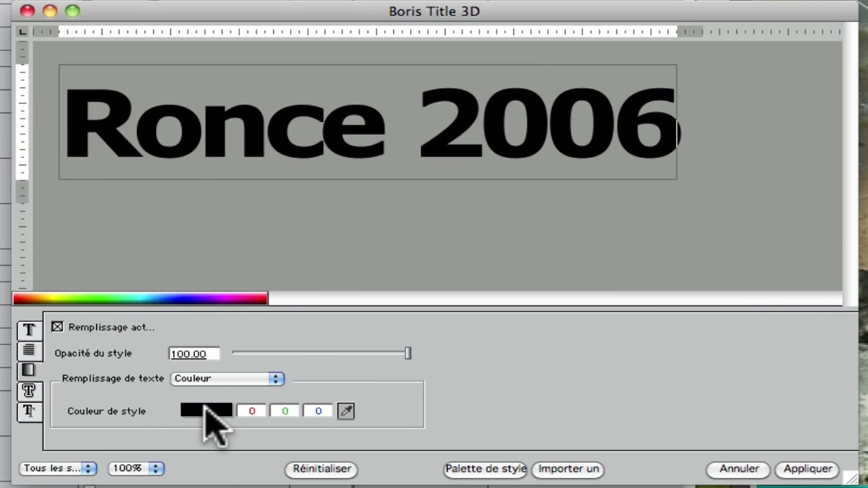
Change the title's text fill from a solid colour to Gradient and open the gradient for editing
left_click(278, 379)
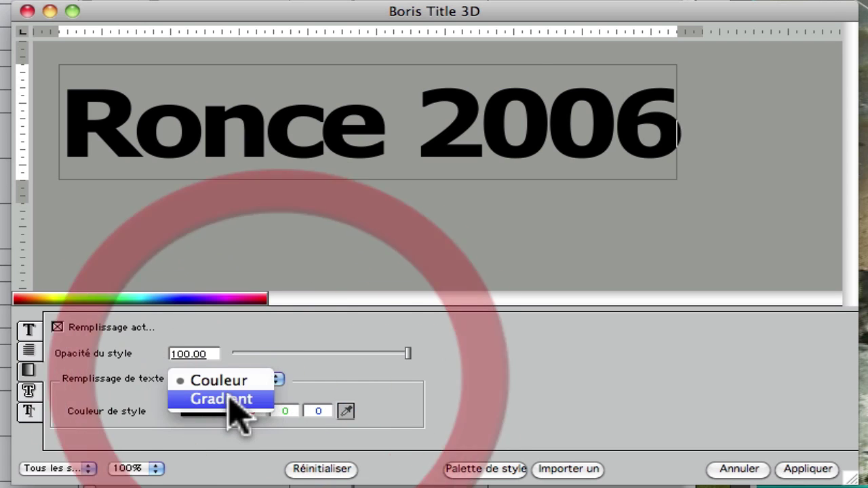
left_click(230, 399)
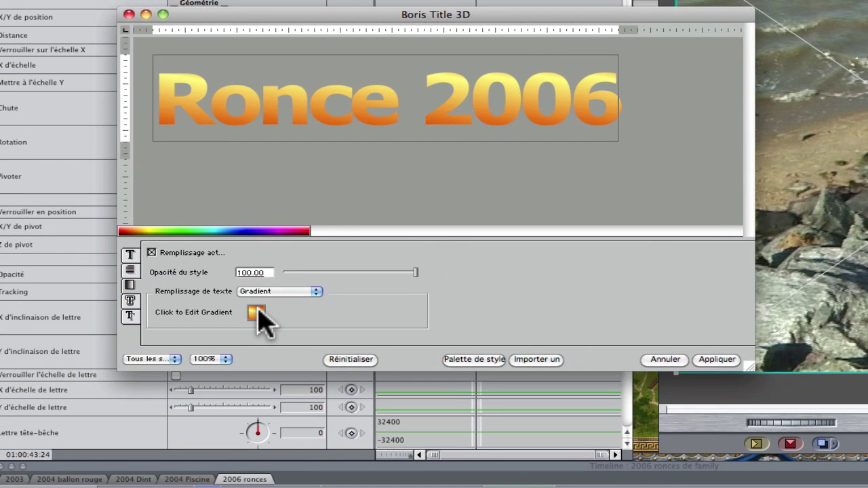
left_click(256, 312)
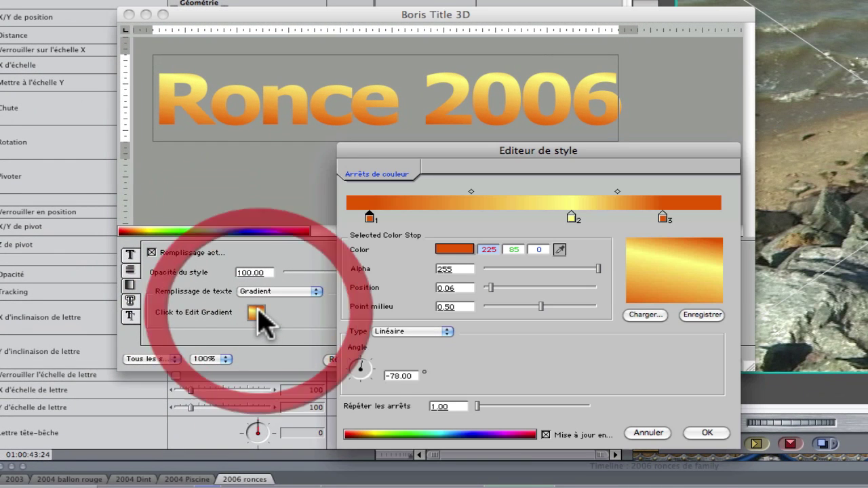
Add a fourth colour stop at position 0.24 of the gradient and recolour it pink (239, 119, 181)
left_click(437, 221)
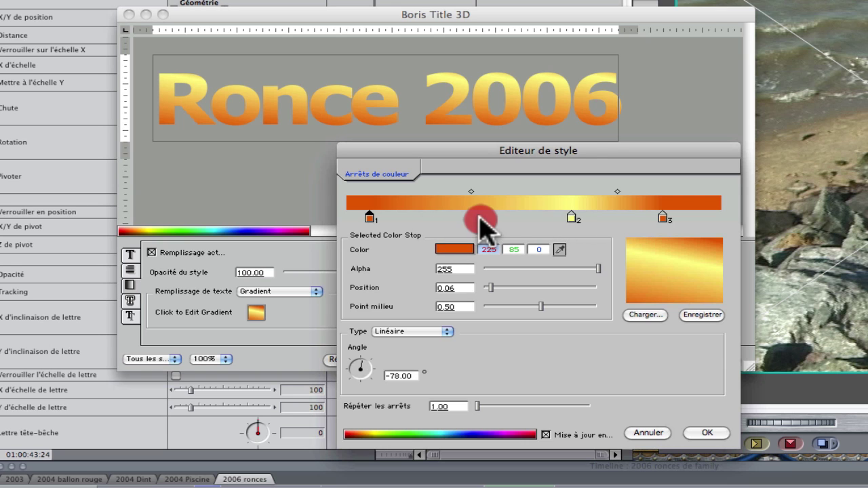
left_click(446, 219)
left_click_drag(446, 218, 437, 218)
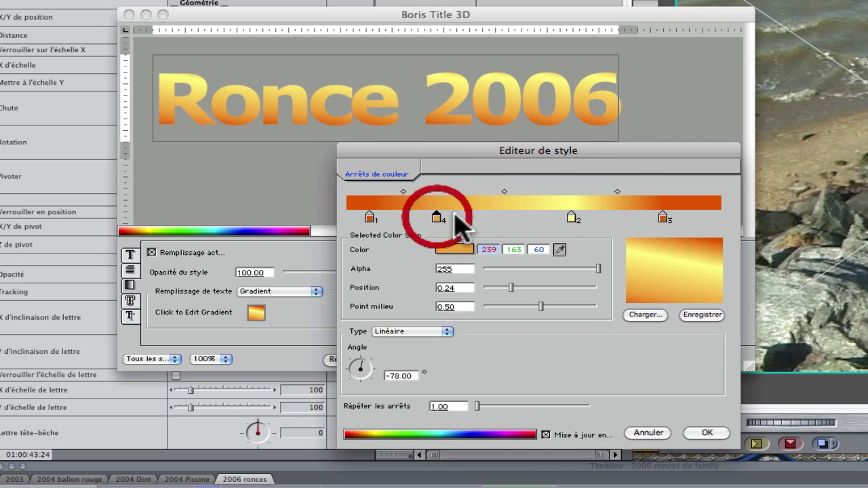
left_click(366, 437)
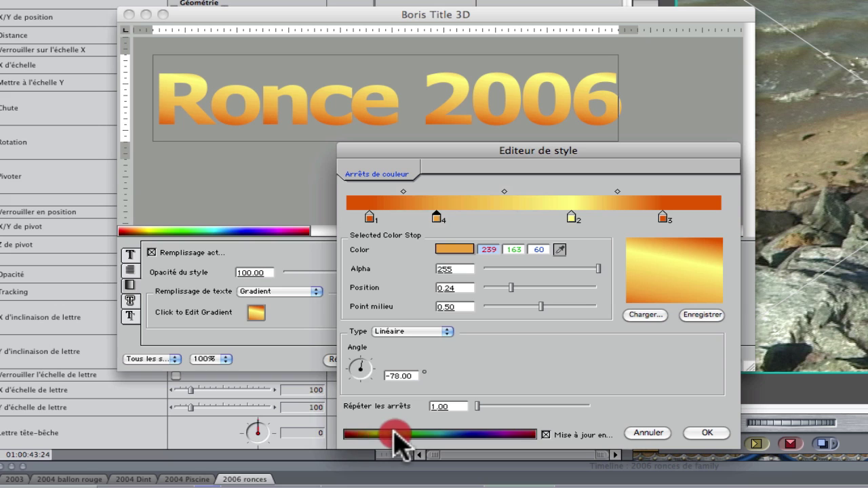
left_click(447, 249)
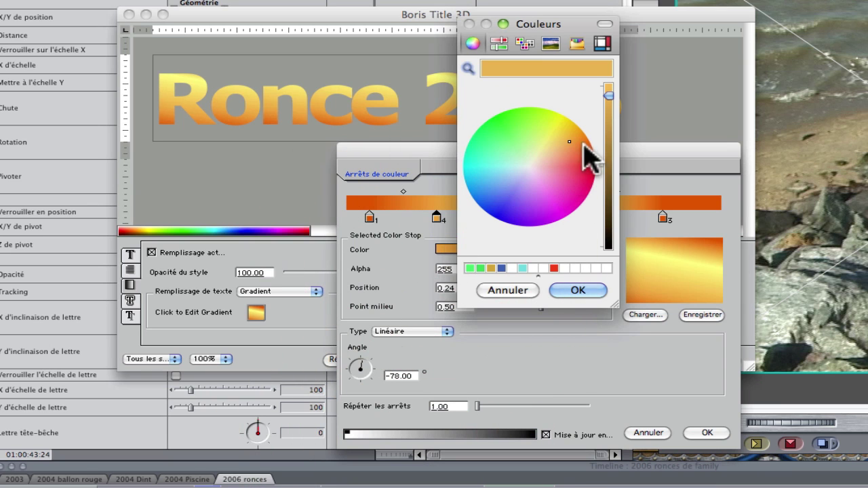
mouse_move(582, 163)
left_mouse_down()
mouse_move(576, 180)
mouse_move(557, 181)
left_mouse_up()
left_click(578, 290)
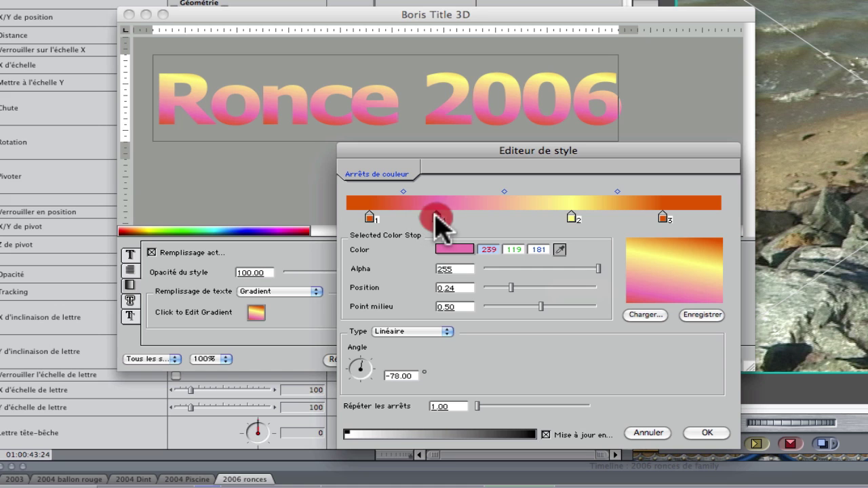
Shift the pink stop closer to the yellow stop, recolour the yellow stop cyan and accept the gradient
left_click(571, 217)
left_click(447, 250)
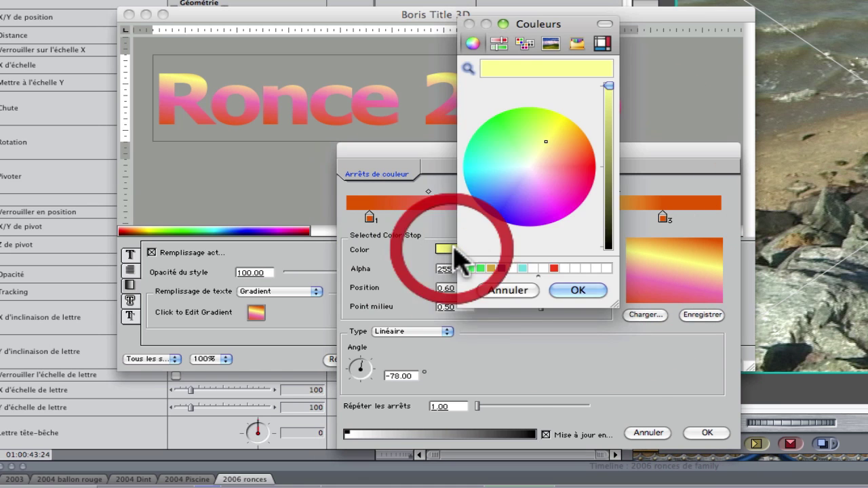
left_click(490, 167)
left_click(598, 290)
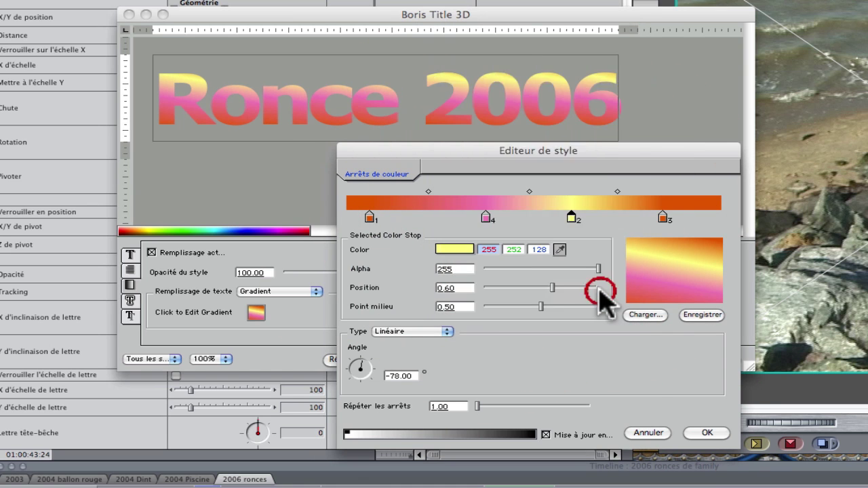
left_click(705, 433)
Switch the title's text fill to a solid colour (Couleur) and set the style opacity to 92.68
left_click(313, 291)
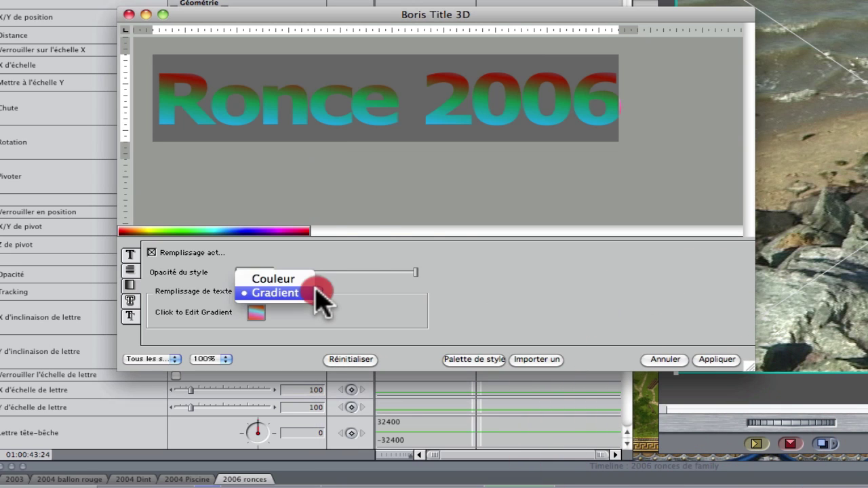
left_click(298, 278)
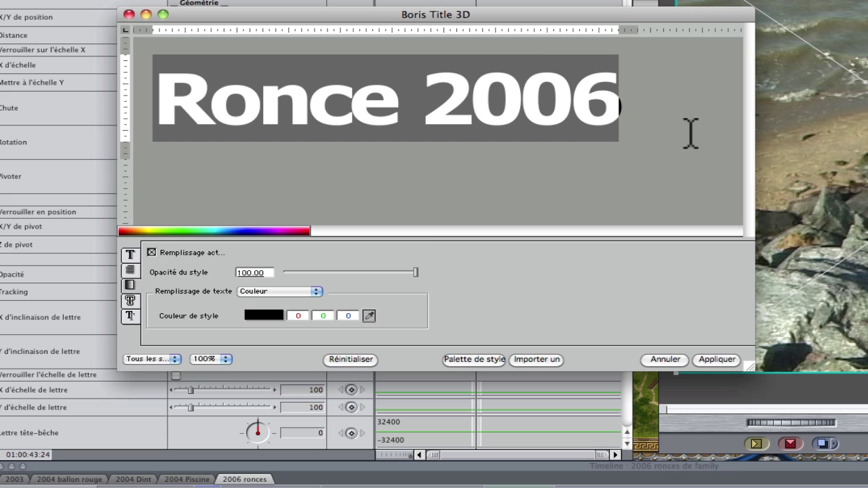
left_click_drag(690, 133, 165, 107)
left_click_drag(415, 272, 393, 272)
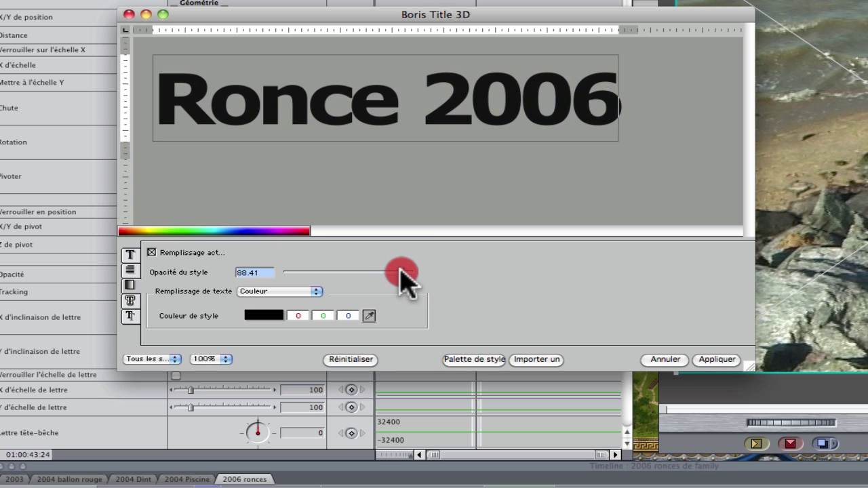
left_click_drag(405, 272, 404, 272)
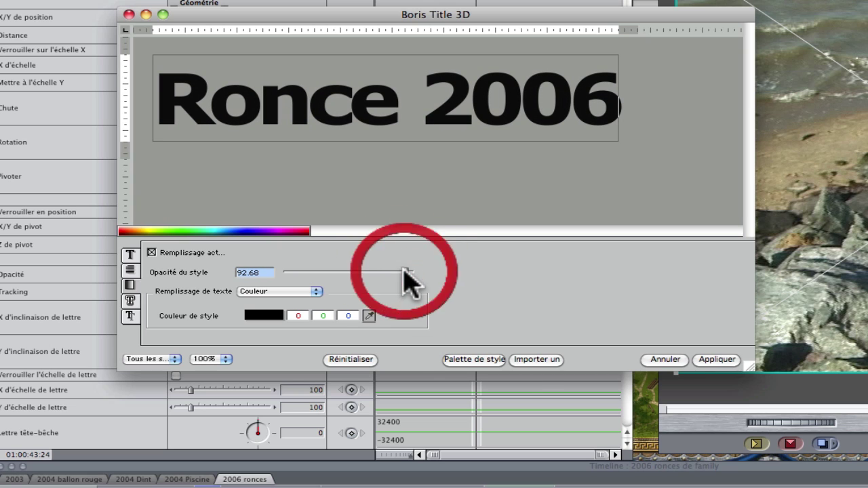
Enable the title's first border, set its softness to 3.07 and colour it red
left_click(131, 301)
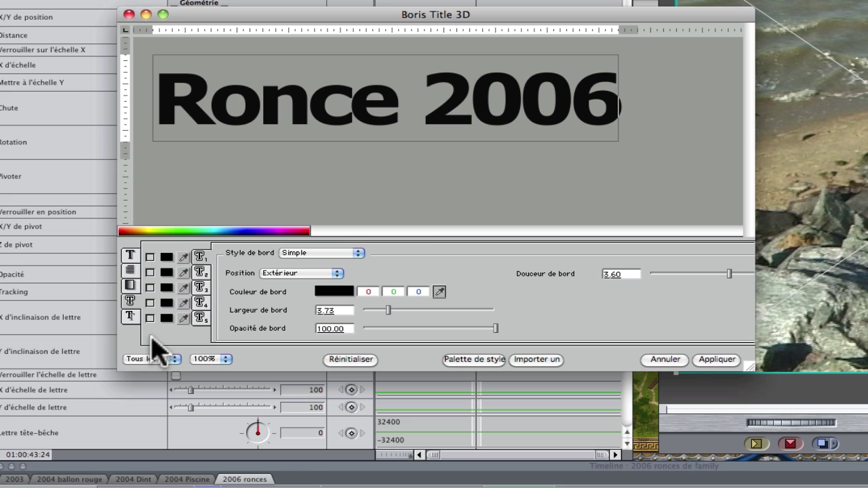
left_click(149, 257)
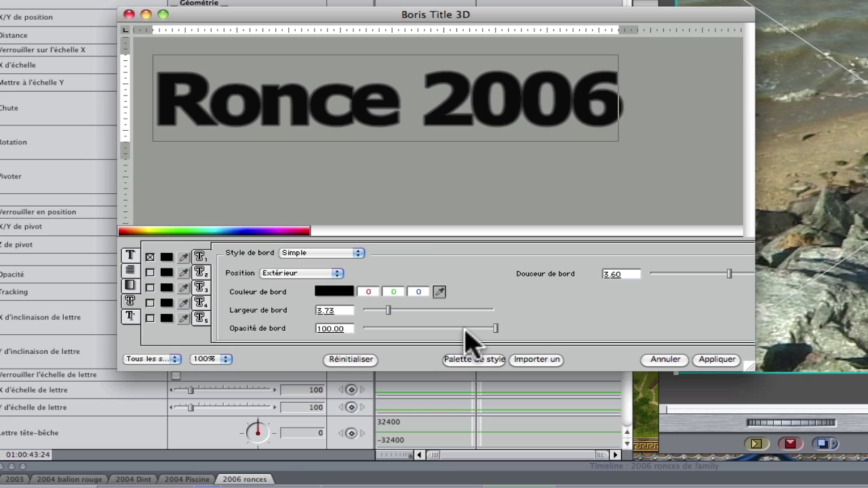
left_click_drag(698, 274, 720, 280)
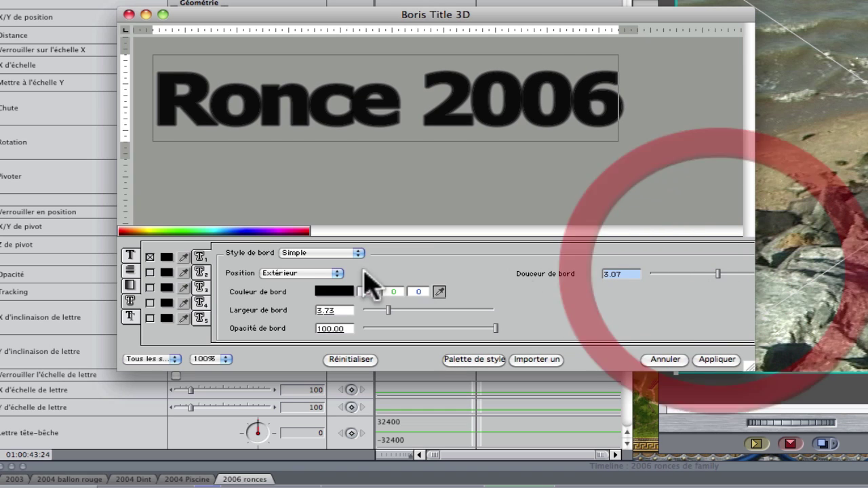
left_click(166, 257)
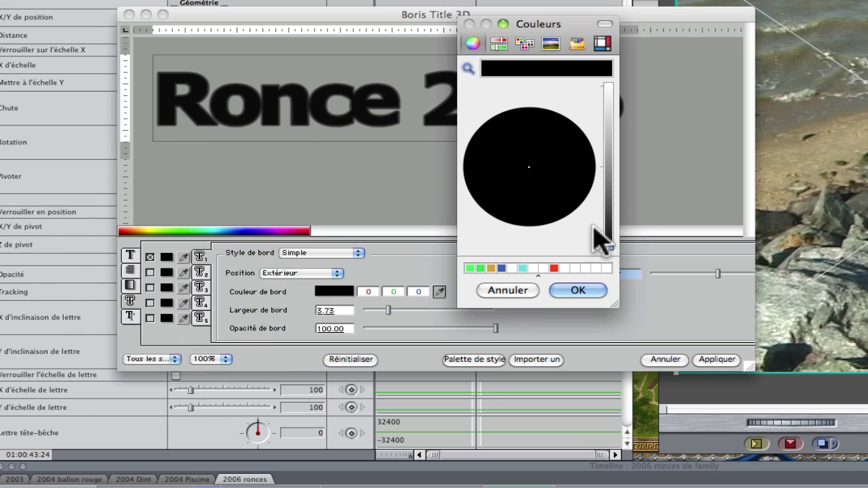
left_click(554, 268)
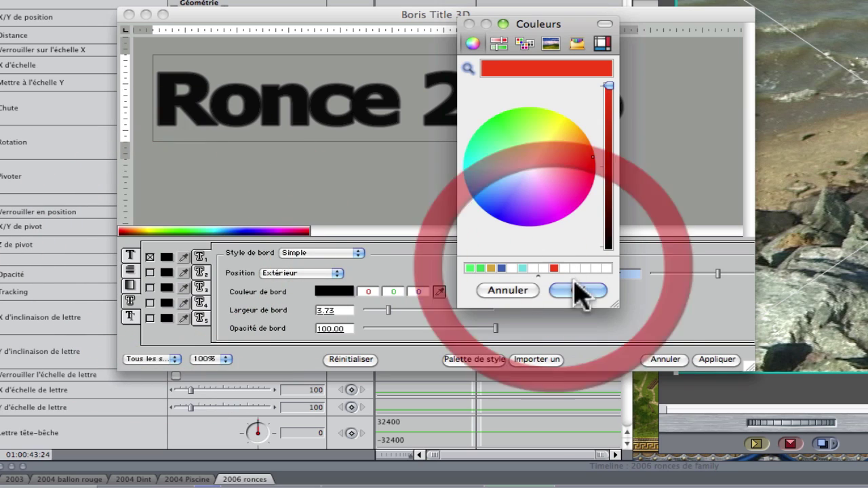
left_click(578, 291)
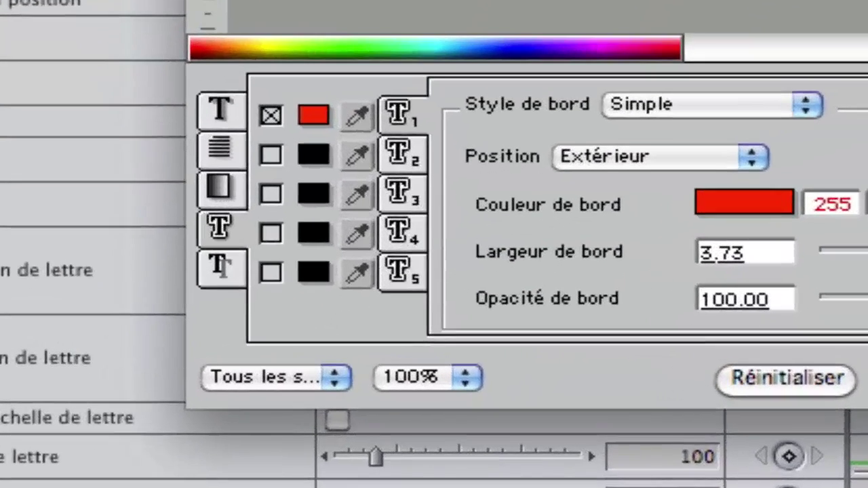
Enable the first shadow on the whole title and colour it yellow (229, 220, 24)
left_click(130, 317)
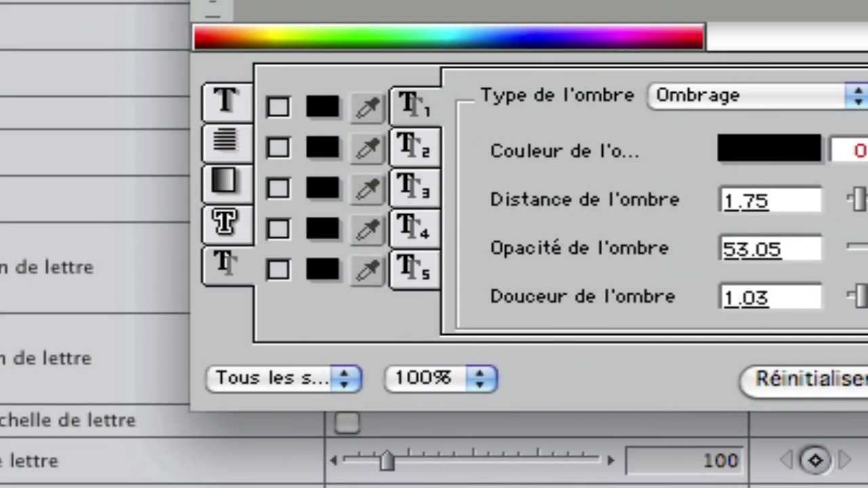
left_click(277, 107)
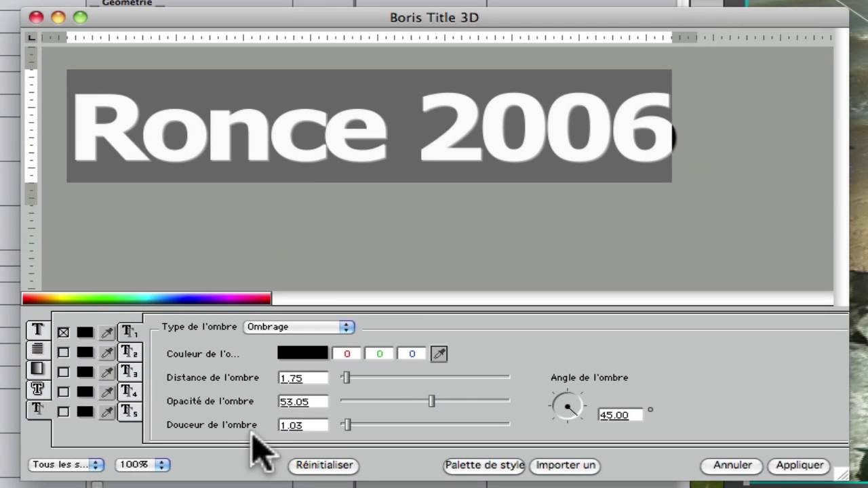
left_click(798, 160)
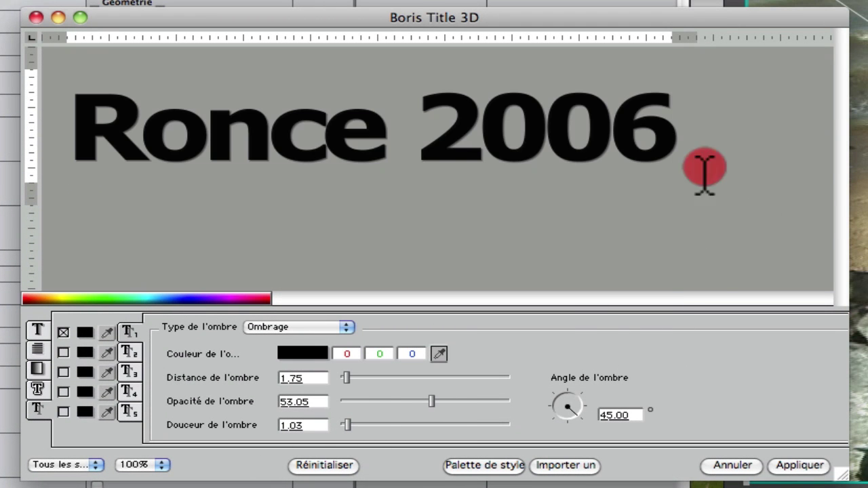
key("super+a")
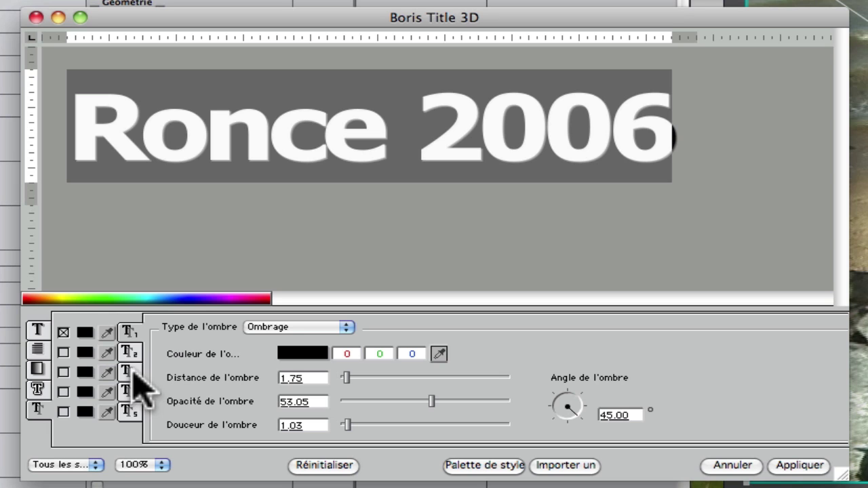
left_click(84, 333)
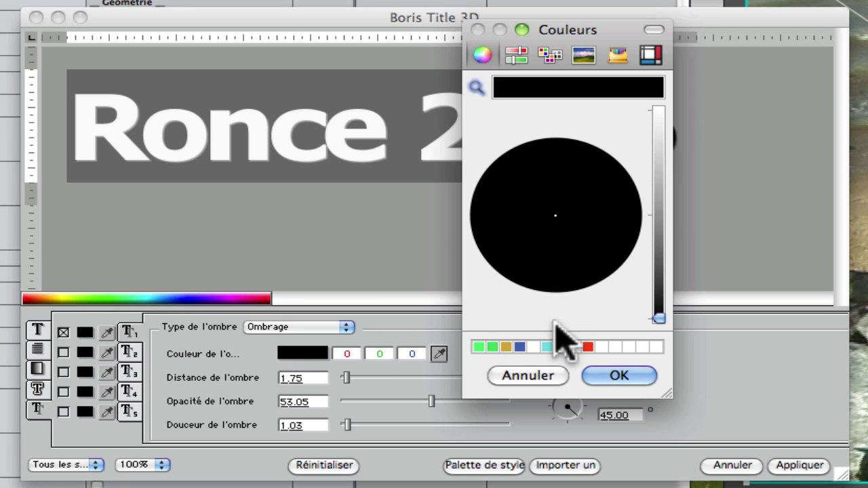
left_click(665, 130)
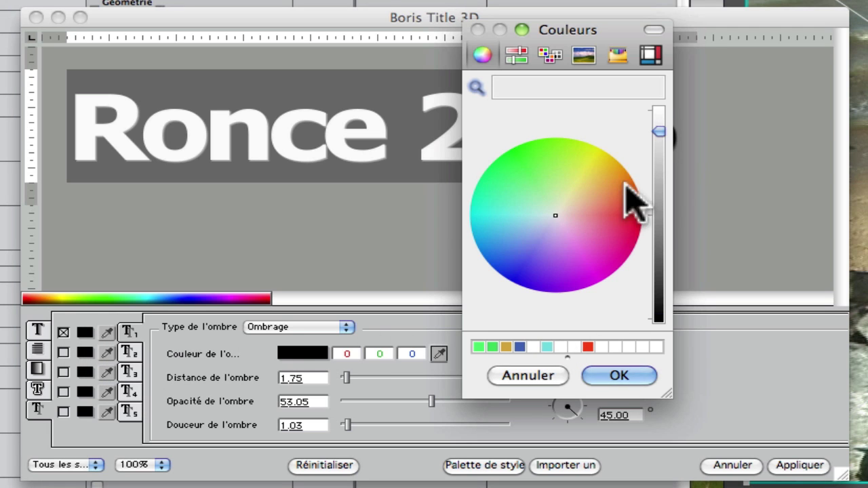
left_click(596, 157)
left_click(619, 375)
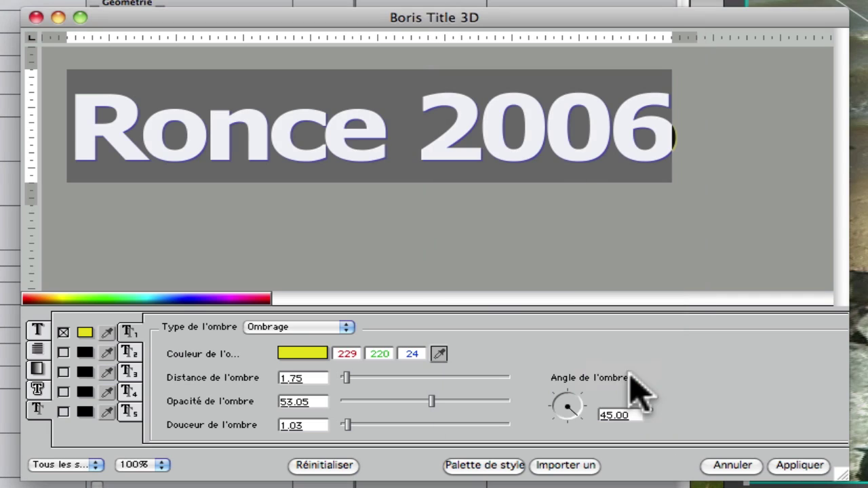
Set the shadow's distance to 3.66, its opacity to 73.17 and its softness to 0.00
left_click_drag(397, 377, 316, 420)
left_click_drag(375, 401, 465, 402)
left_click_drag(359, 375, 353, 375)
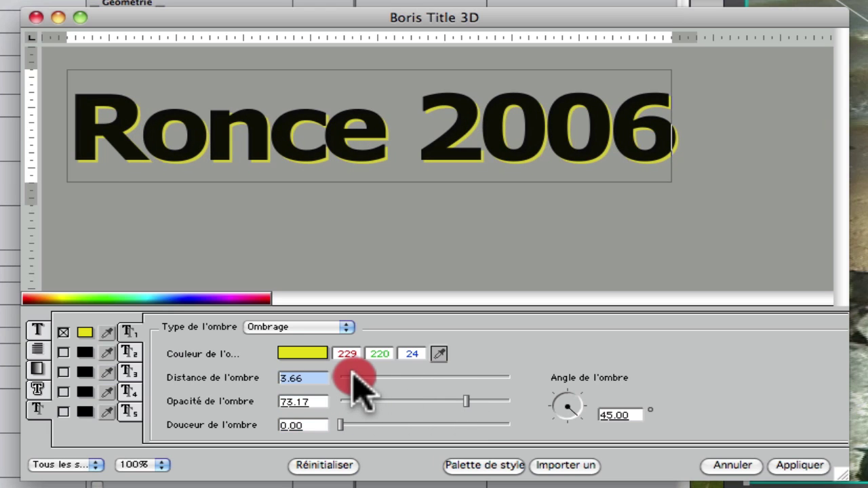
Recolour the shadow blue-violet (86, 77, 229) and turn the shadow off
left_click(302, 354)
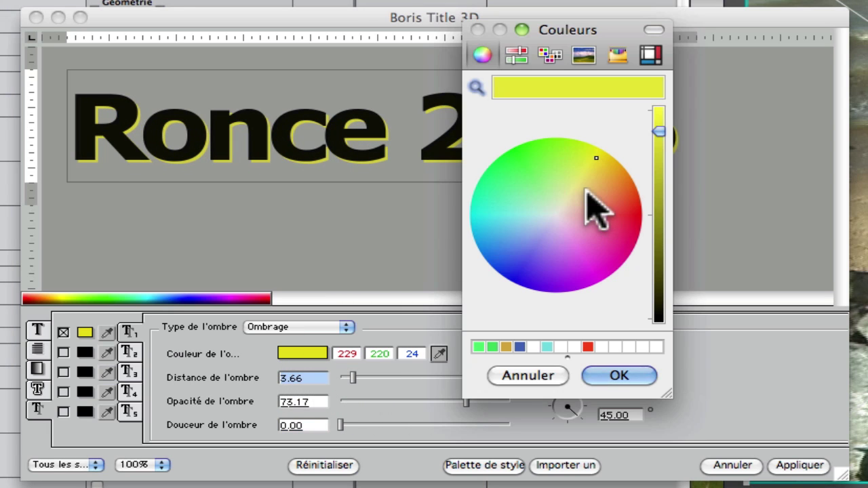
left_click(566, 172)
left_click_drag(566, 173, 528, 260)
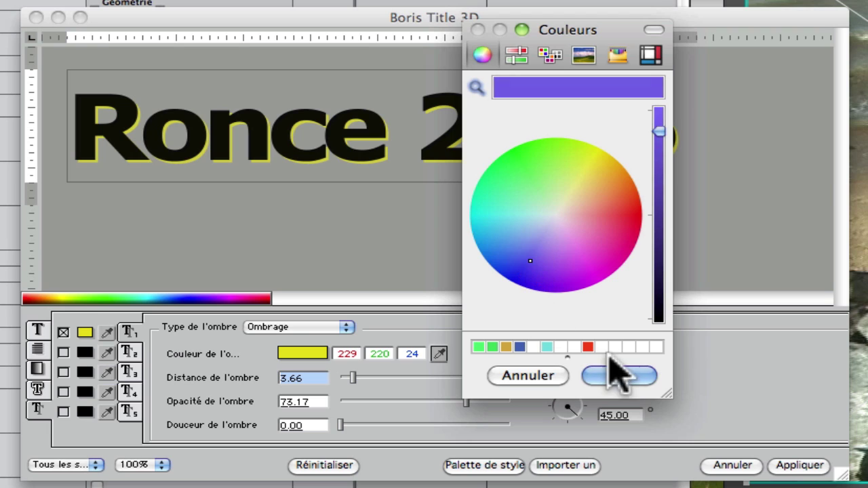
left_click(618, 375)
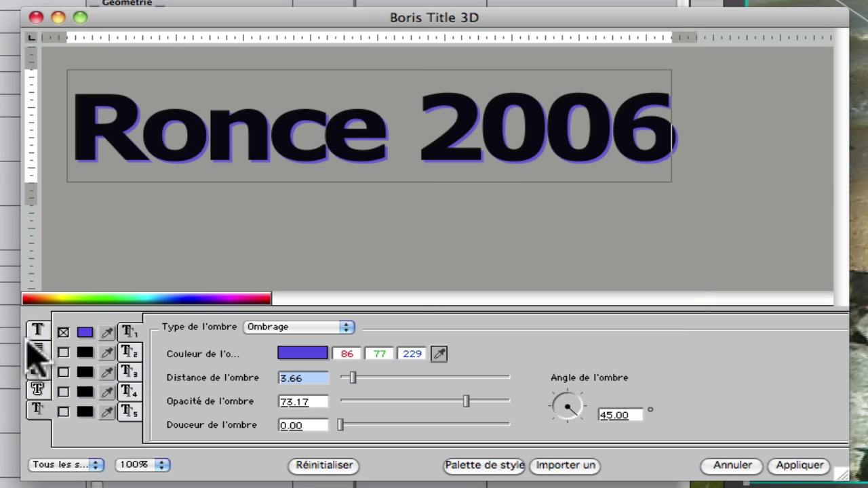
left_click(62, 331)
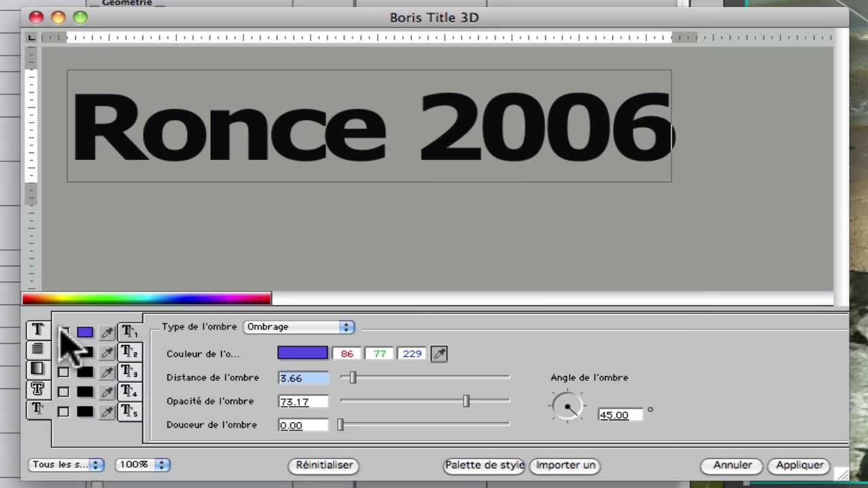
Apply the pink, then the dark red gradient highlight text preset from the style palette to the whole title, excluding font and size
left_click(38, 328)
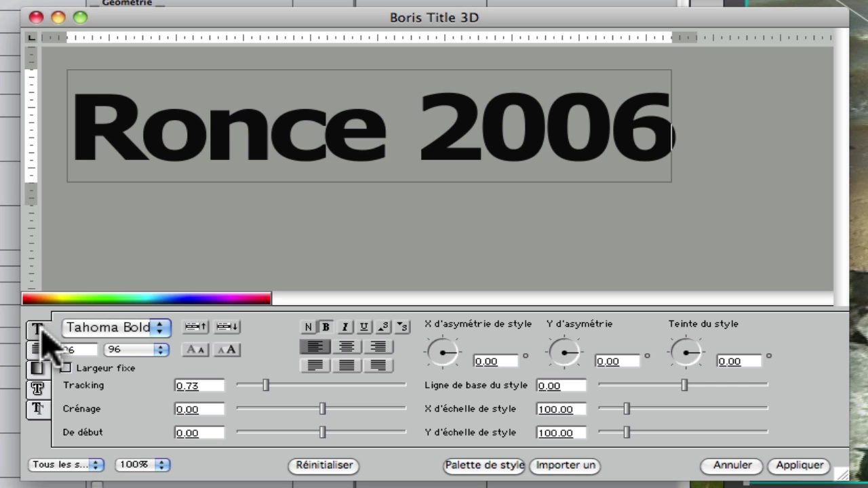
left_click(482, 465)
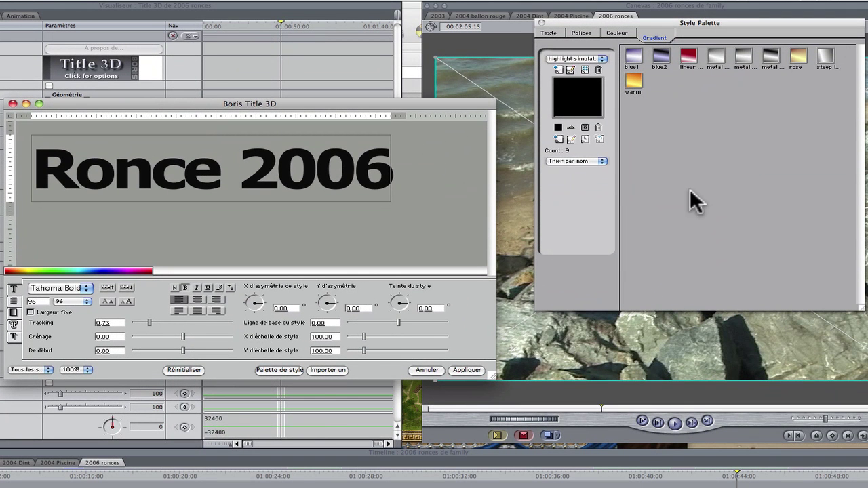
left_click(547, 30)
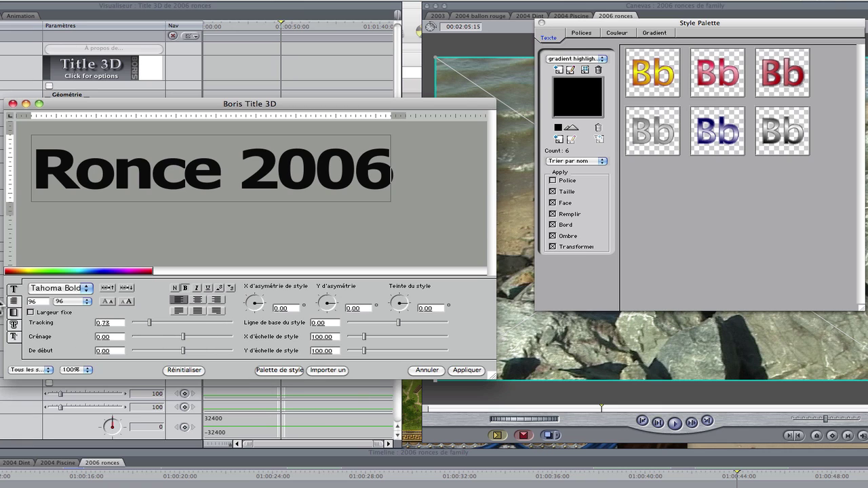
key("super+a")
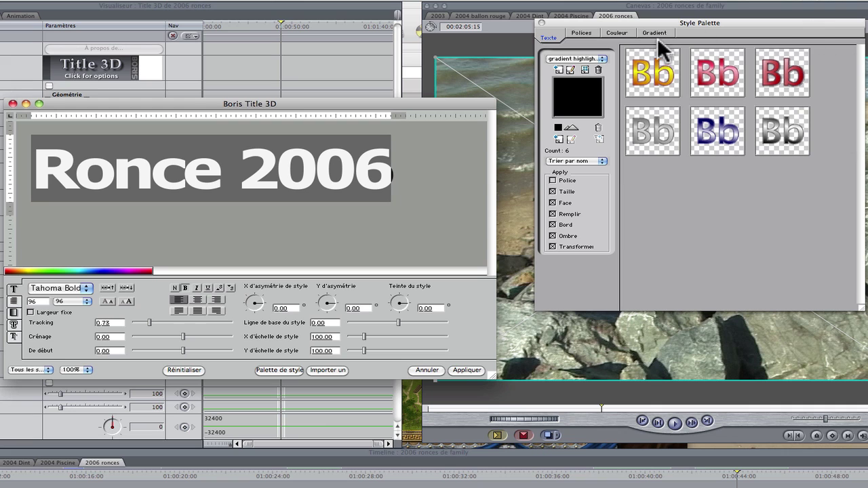
left_click(717, 72)
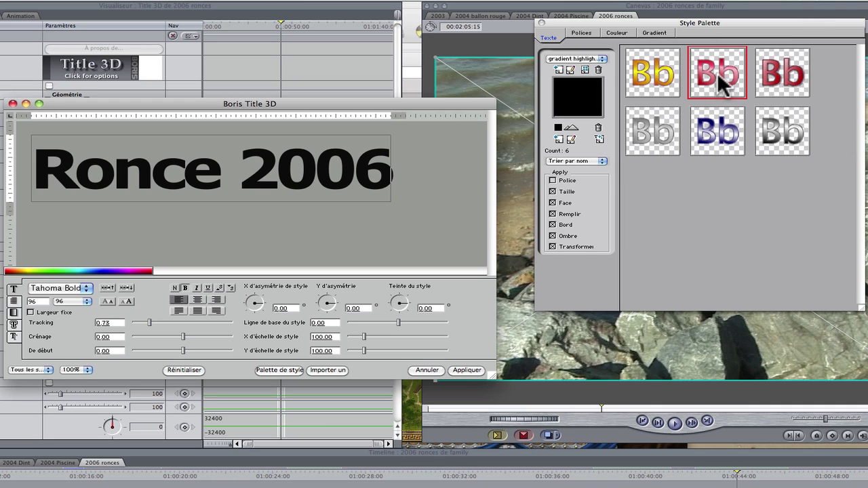
double_click(717, 72)
double_click(786, 71)
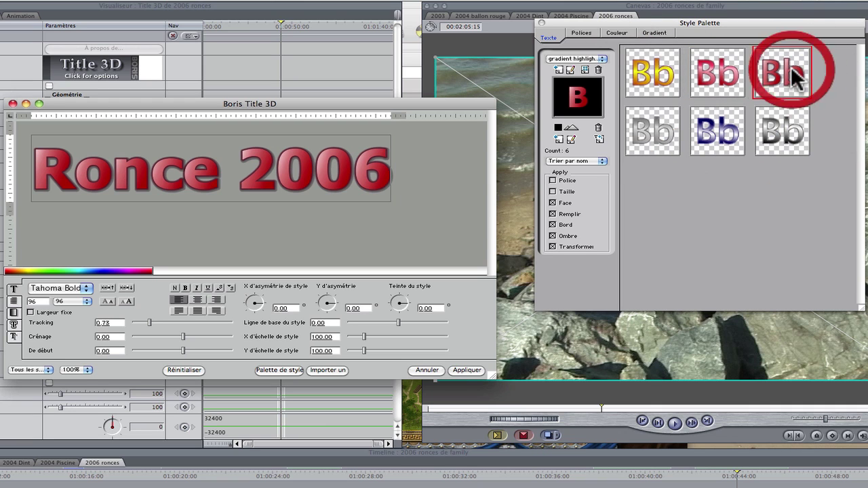
Apply the black-and-silver, then the yellow-orange gradient highlight text preset to the title
double_click(779, 130)
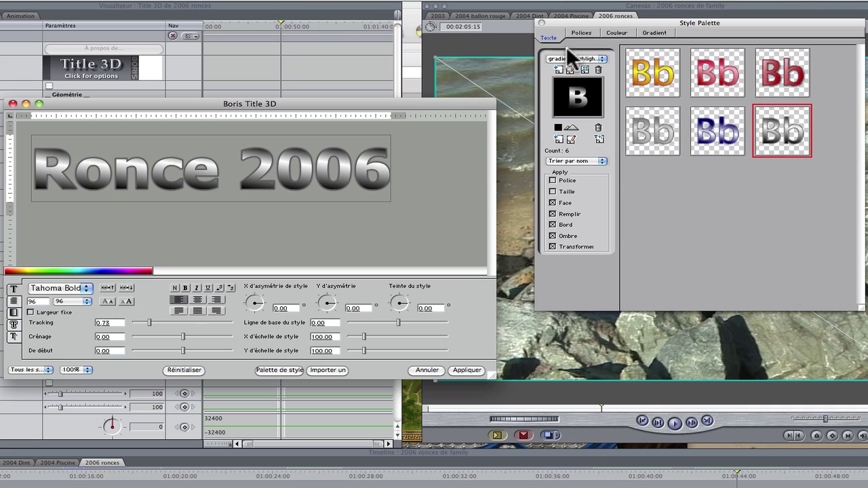
left_click(605, 55)
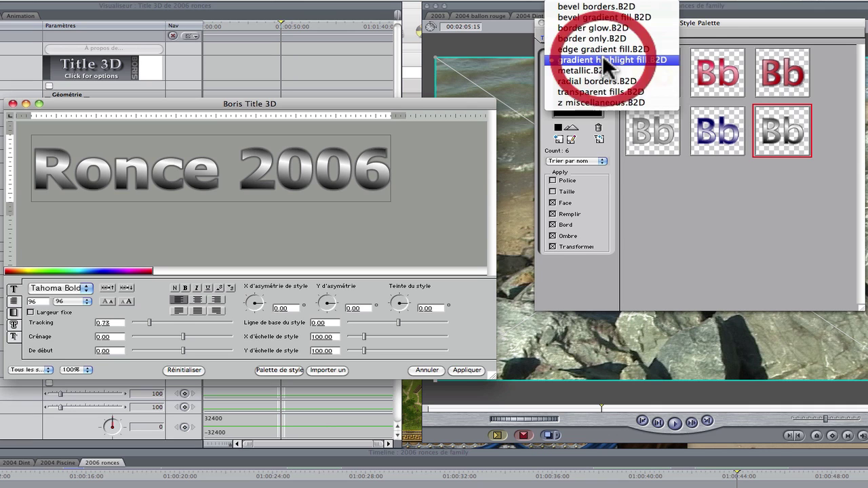
left_click(599, 20)
double_click(721, 79)
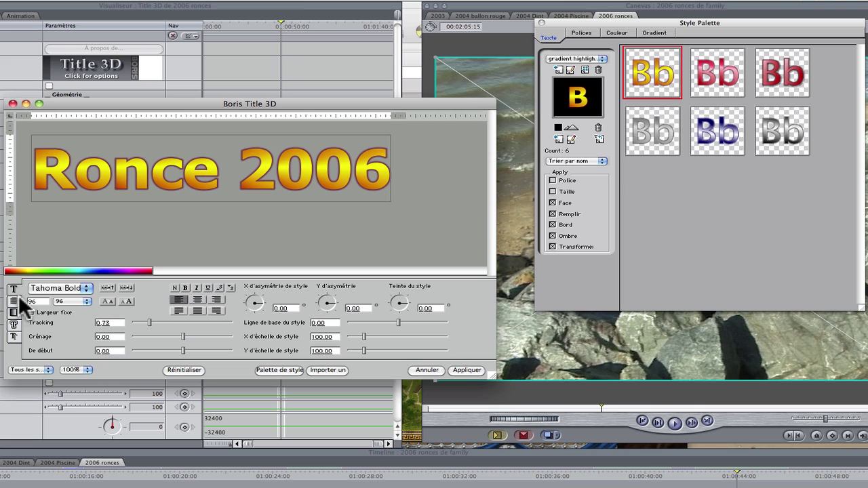
Keep the title's fill type on Gradient, select all its text and open the favorites.GRD gradient library
left_click(12, 314)
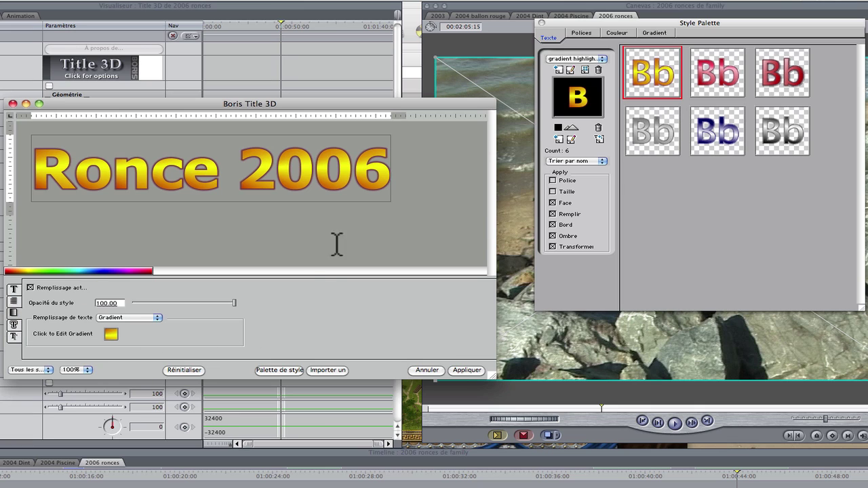
left_click(158, 316)
left_click(145, 317)
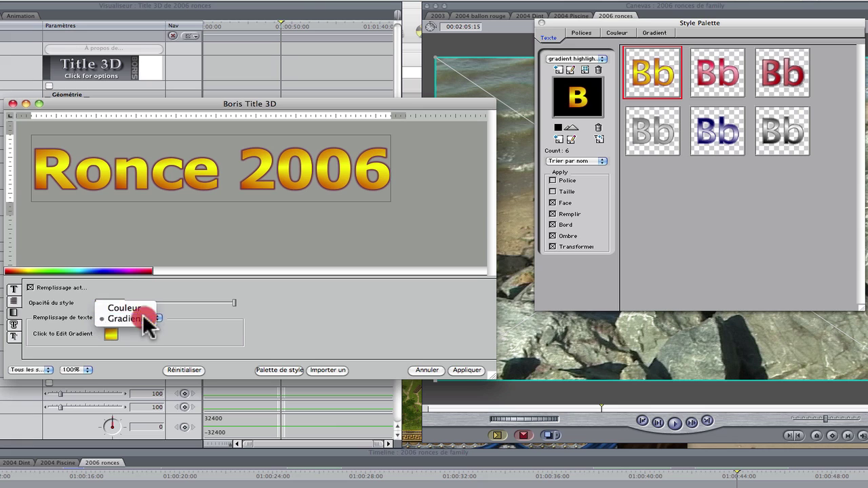
key("super+a")
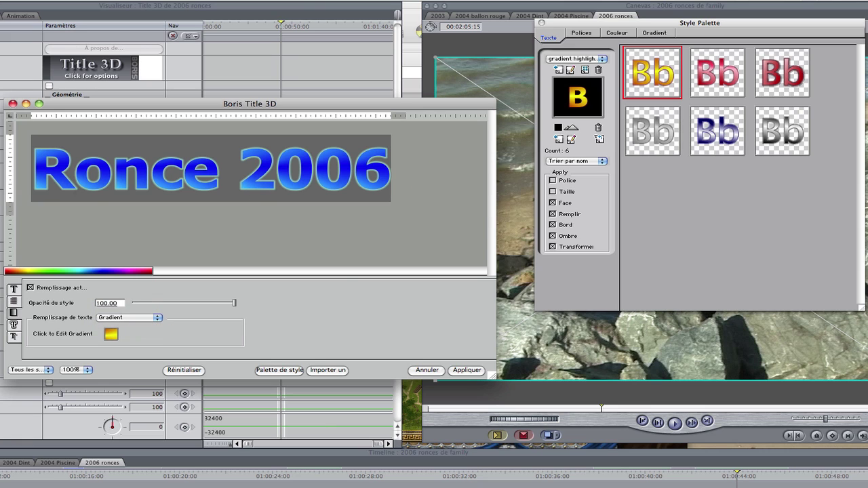
left_click(654, 32)
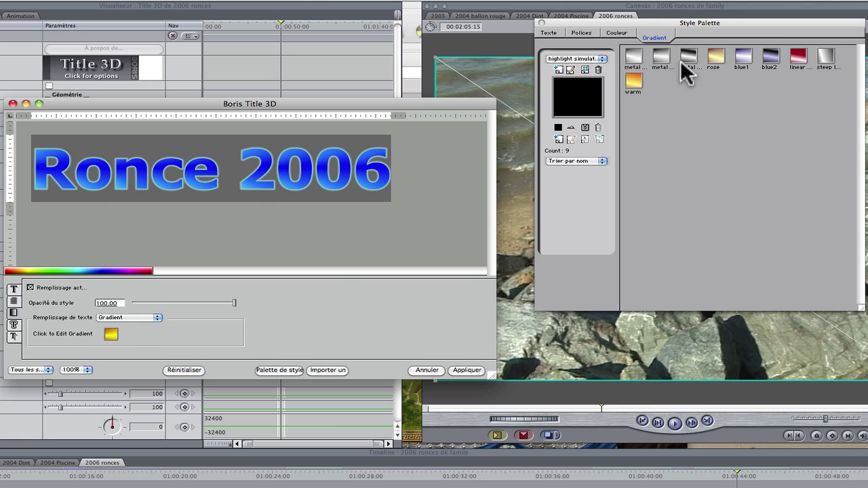
left_click(602, 58)
left_click(600, 46)
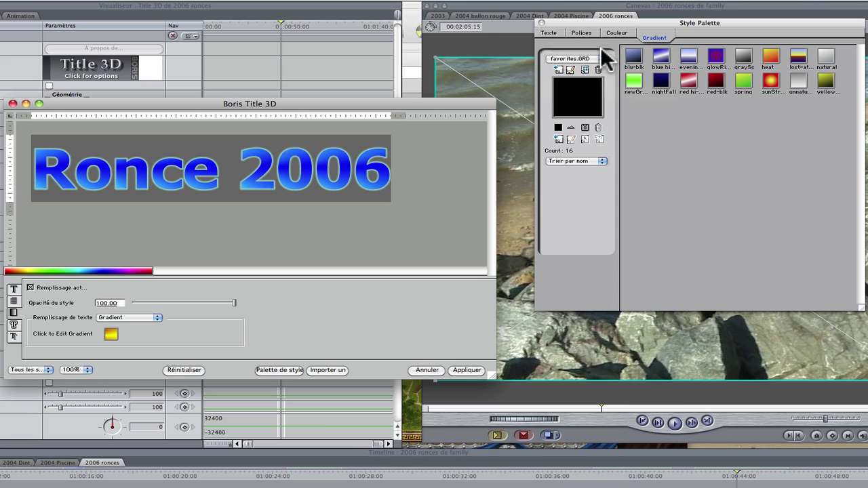
Try the red-yellow sunburst, spring, red-blk and red highlight gradients on the title's fill, ending with heat
left_click(773, 79)
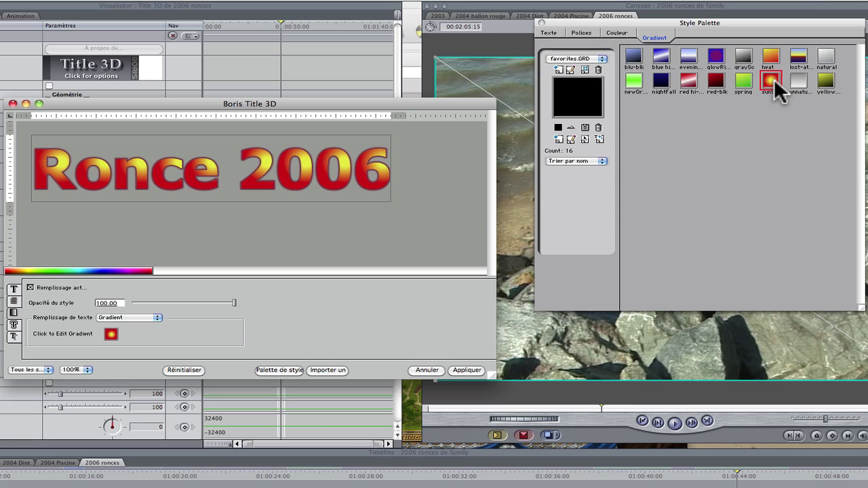
left_click(743, 79)
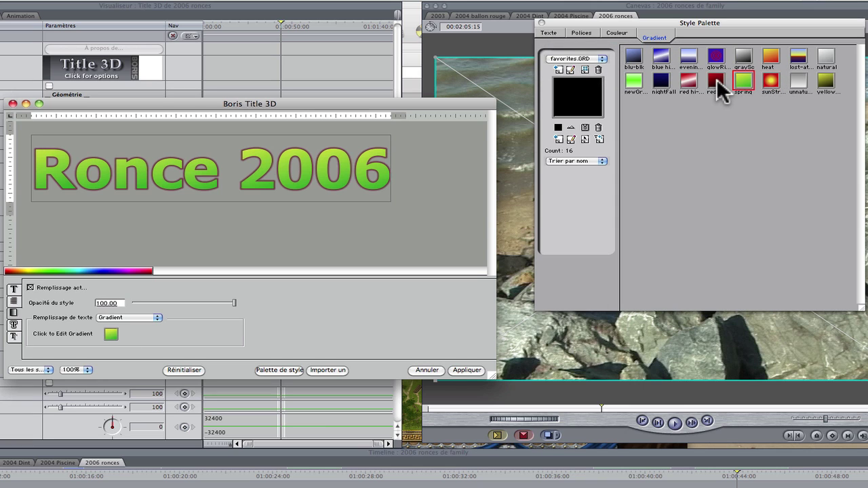
left_click(716, 79)
left_click(688, 80)
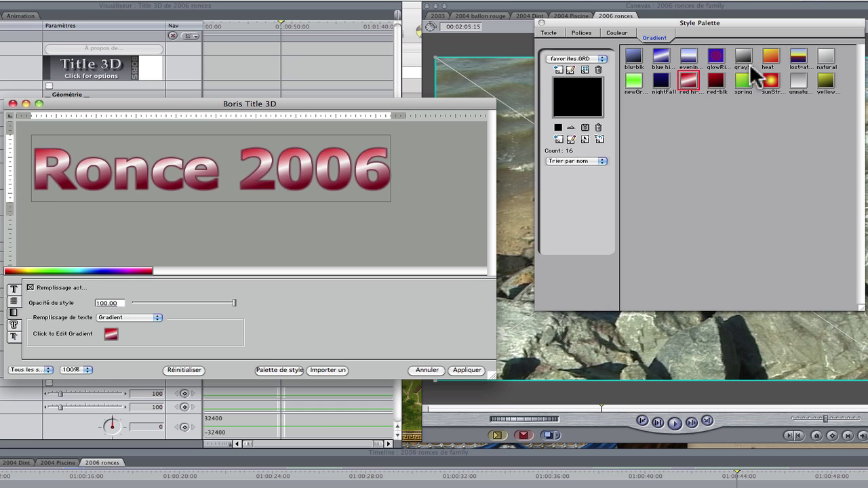
left_click(772, 68)
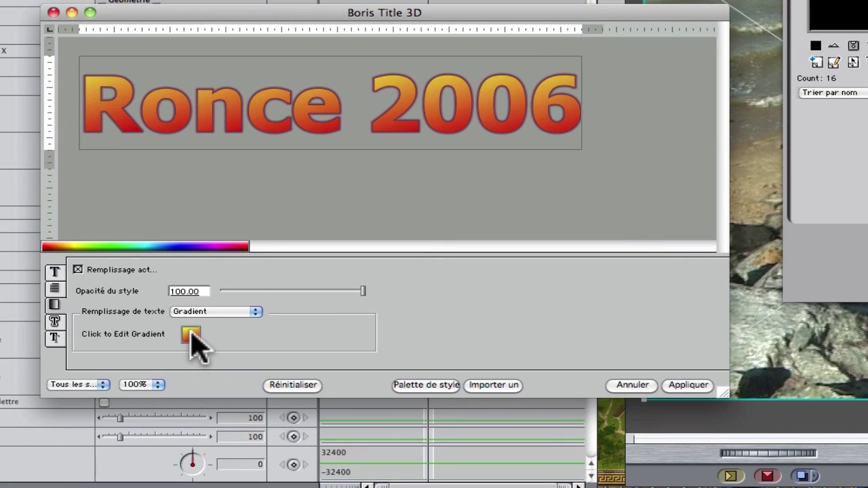
Edit the fill gradient: move the yellow and red stops outward, add an intermediate stop at position 0.54, and apply the title
left_click(190, 333)
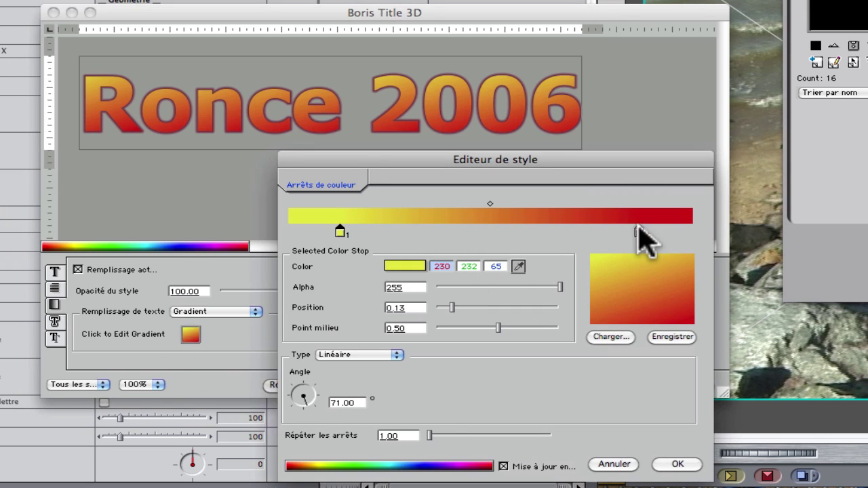
left_click_drag(639, 232, 667, 232)
left_click_drag(341, 231, 288, 229)
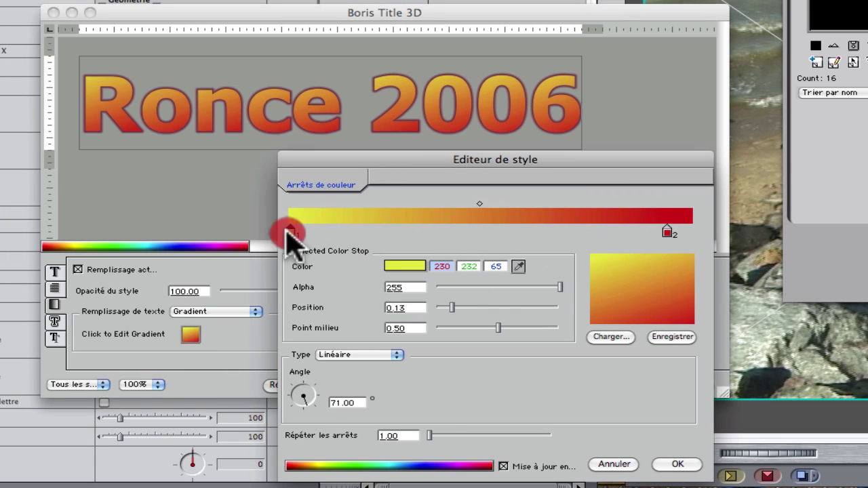
left_click_drag(422, 230, 541, 231)
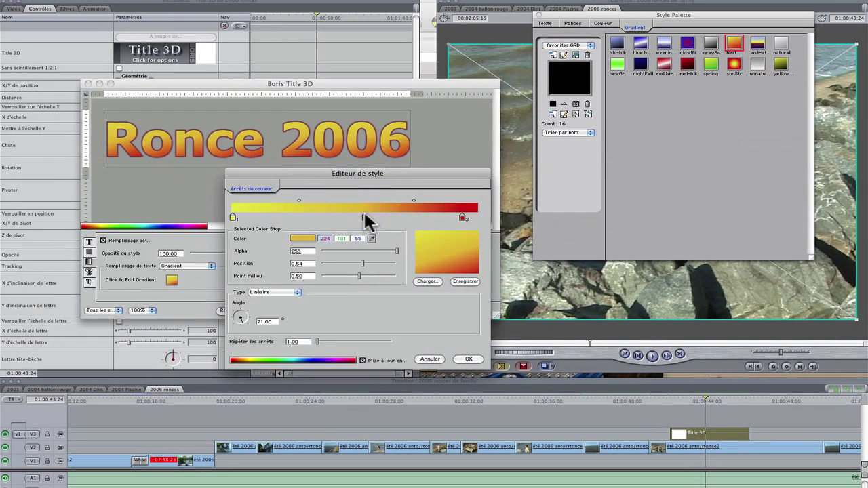
key("Return")
left_click(692, 391)
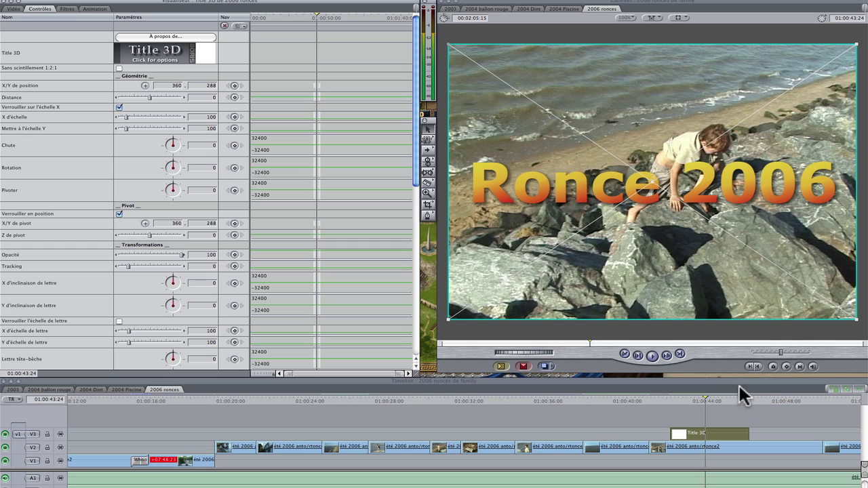
Set the title's Distance to 8 and add a Distance keyframe at the clip's start, 01:00:42:04
left_click(707, 400)
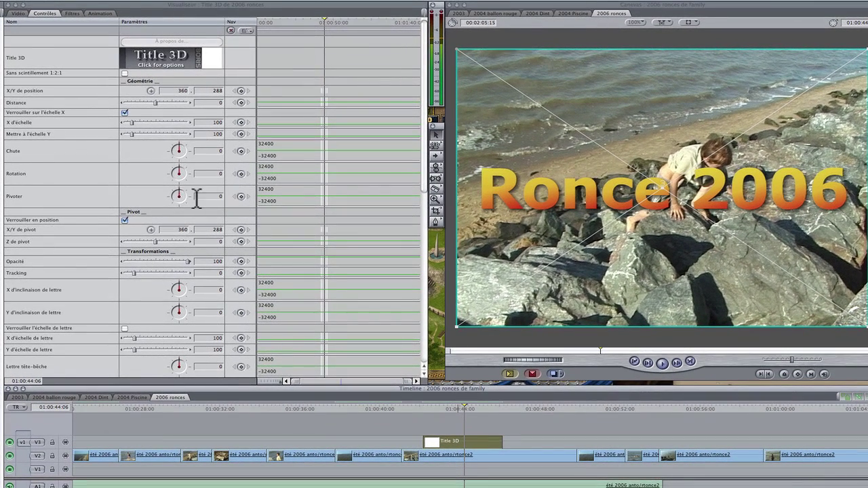
left_click_drag(155, 99, 160, 102)
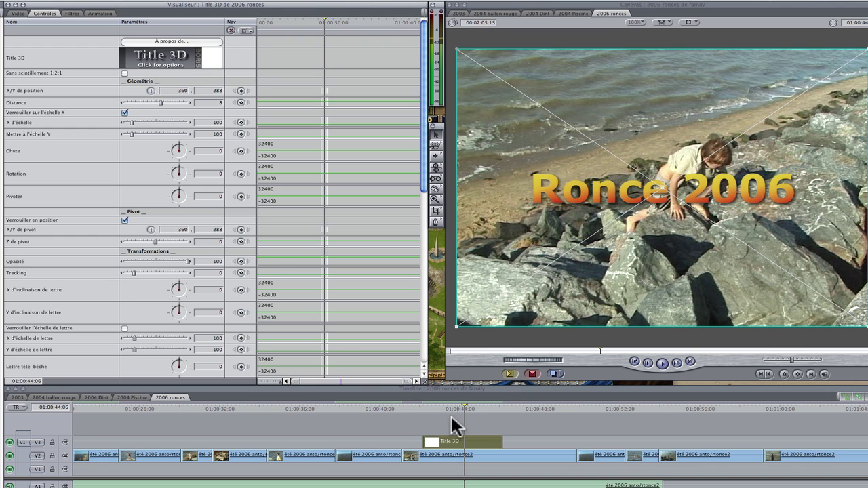
left_click_drag(463, 408, 423, 407)
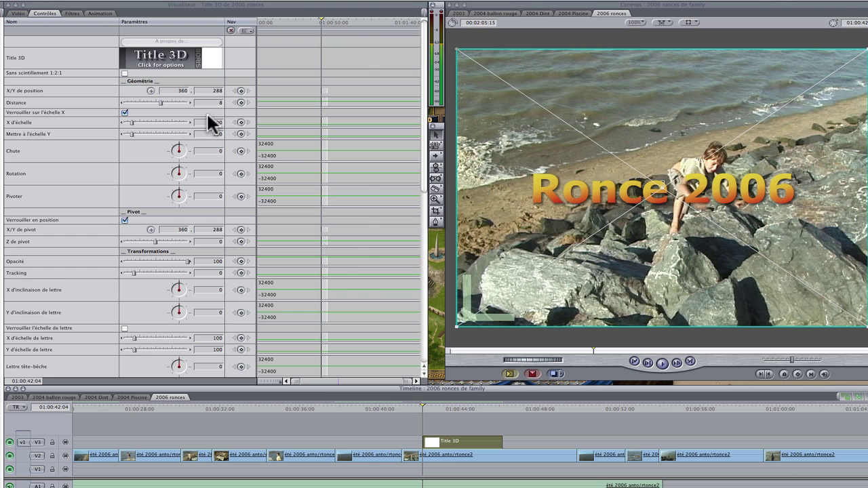
left_click(240, 102)
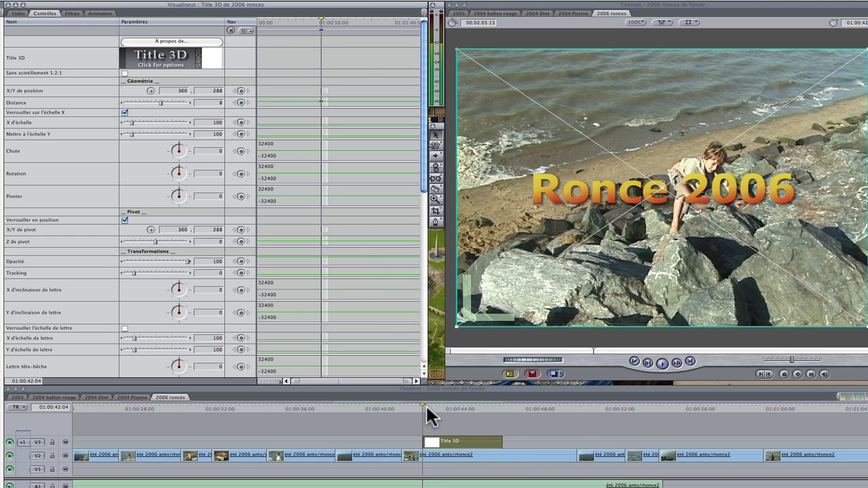
Add a Distance keyframe of 1 at 01:00:43:00 and play the title animation from just before the clip
left_click_drag(426, 405, 439, 405)
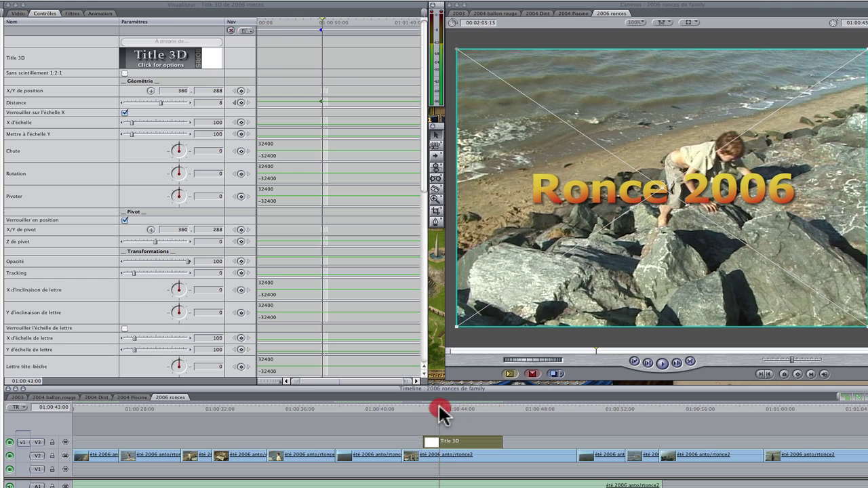
left_click(242, 100)
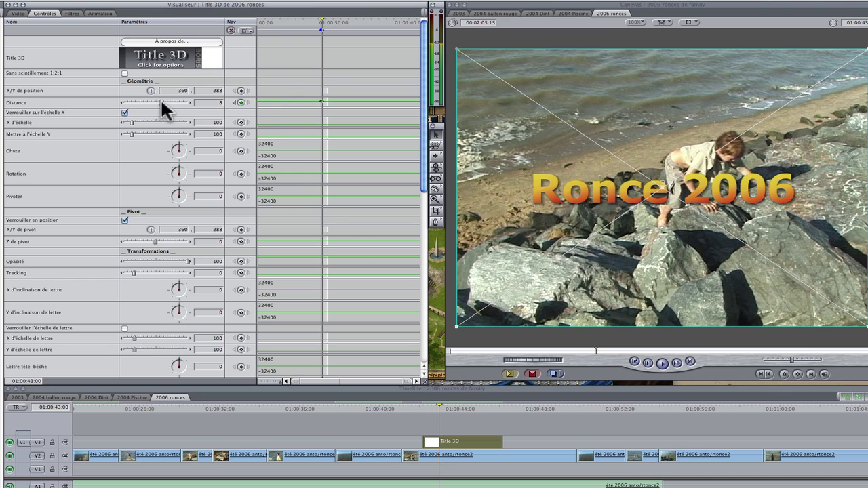
mouse_move(160, 100)
left_mouse_down()
mouse_move(170, 103)
mouse_move(156, 102)
left_mouse_up()
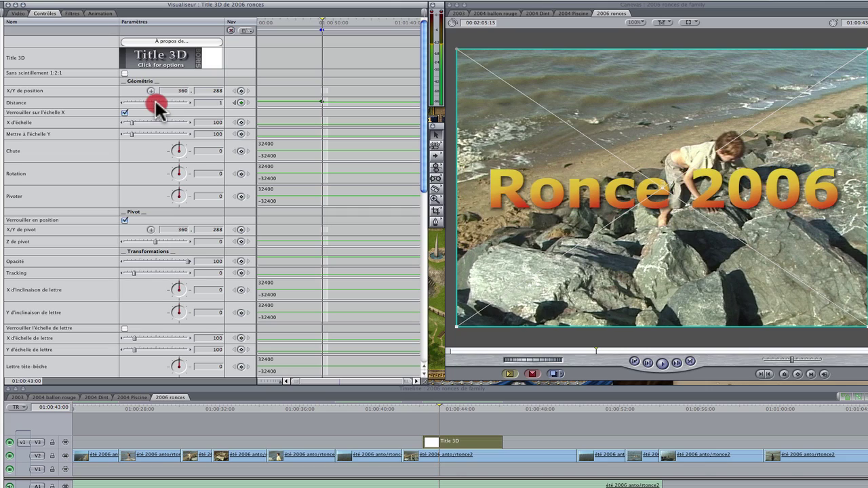
left_click(434, 407)
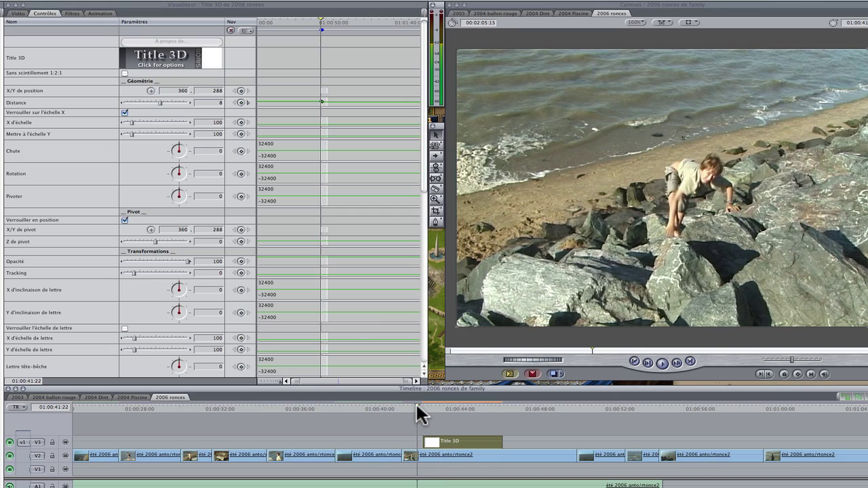
key("space")
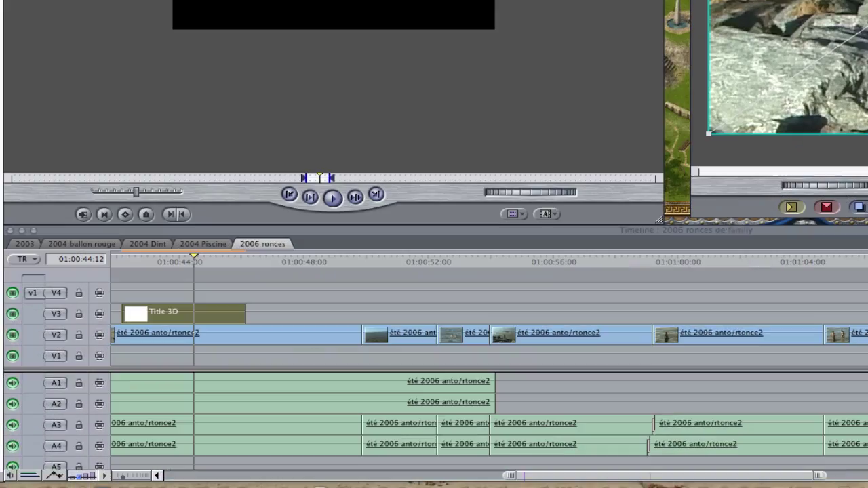
Load the Boris Text Scrambler generator into the viewer
left_click(548, 213)
mouse_move(392, 278)
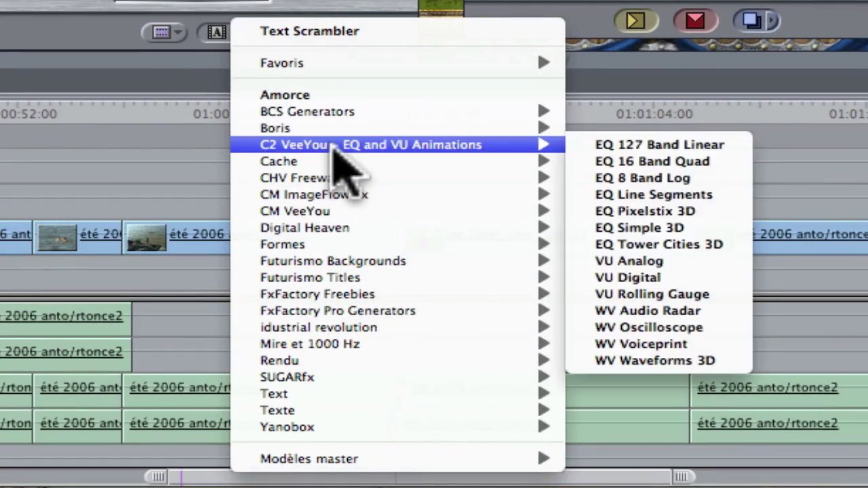
mouse_move(353, 131)
left_click(597, 129)
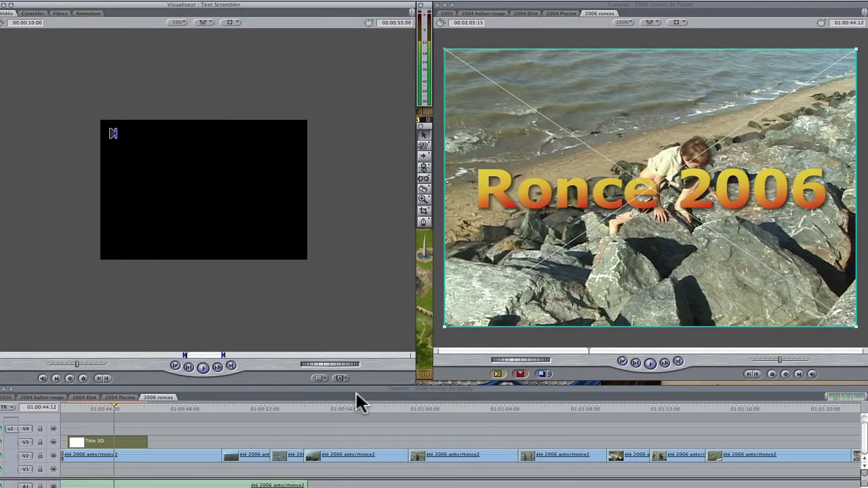
Set the Text Scrambler generator's duration to 4:00 and overwrite it onto track V4 at 01:00:54:21
left_click_drag(359, 404, 322, 415)
left_click(36, 22)
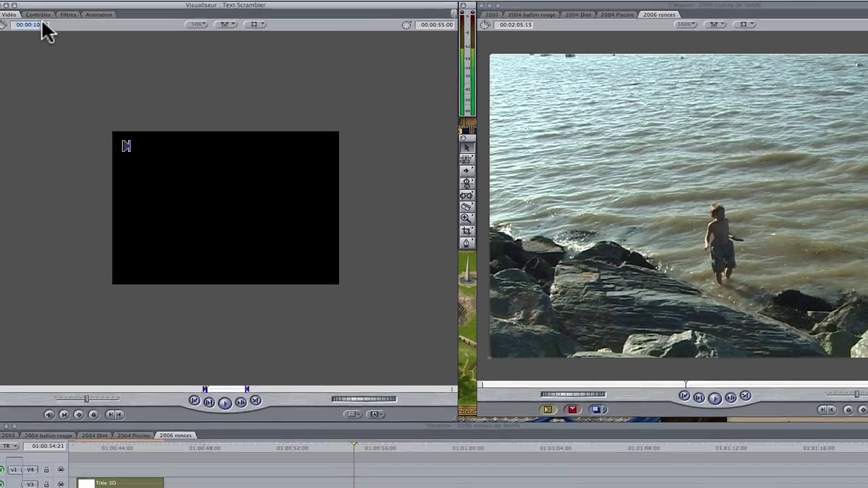
type("4:00")
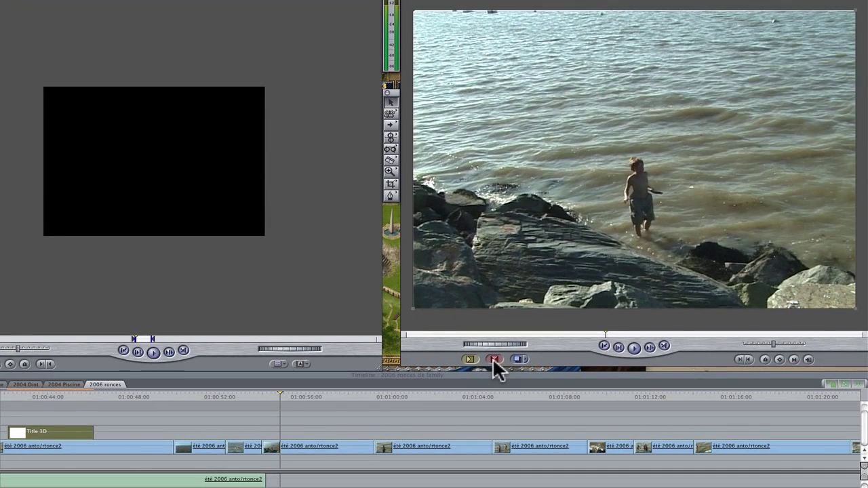
left_click(494, 360)
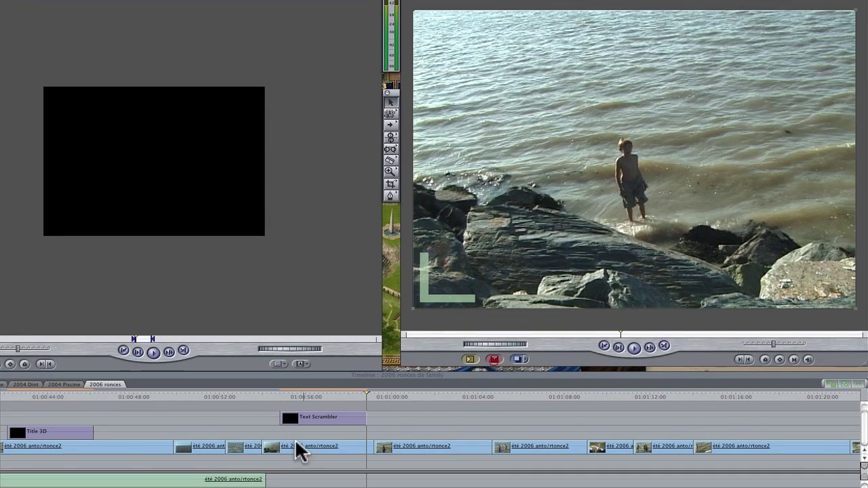
Open the Text Scrambler clip's text editor and enter the title "Plage de la Louisianne"
left_click(315, 398)
left_click(325, 422)
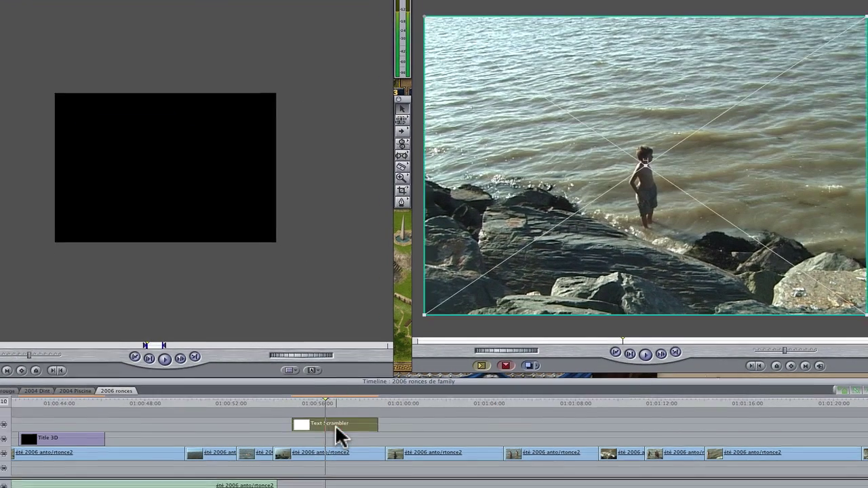
double_click(335, 424)
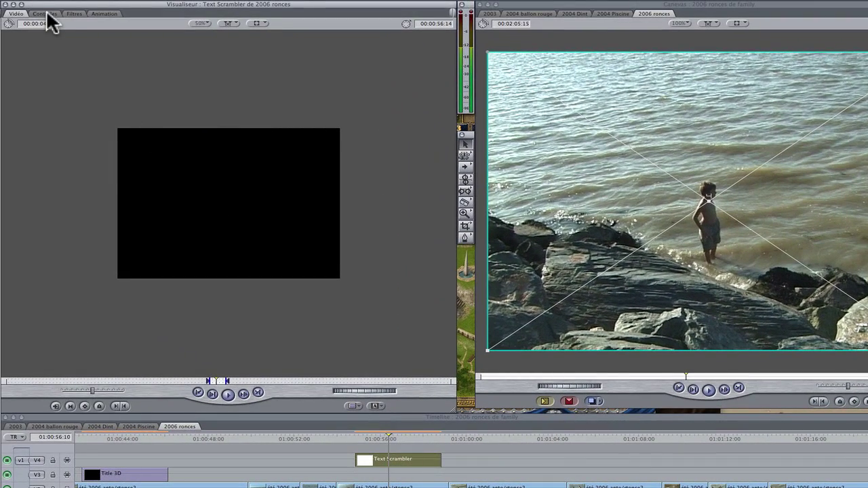
left_click(45, 14)
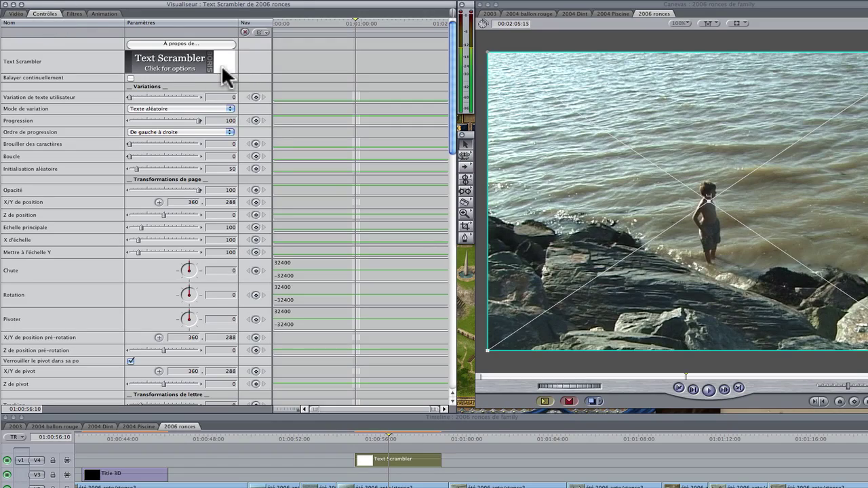
left_click(176, 65)
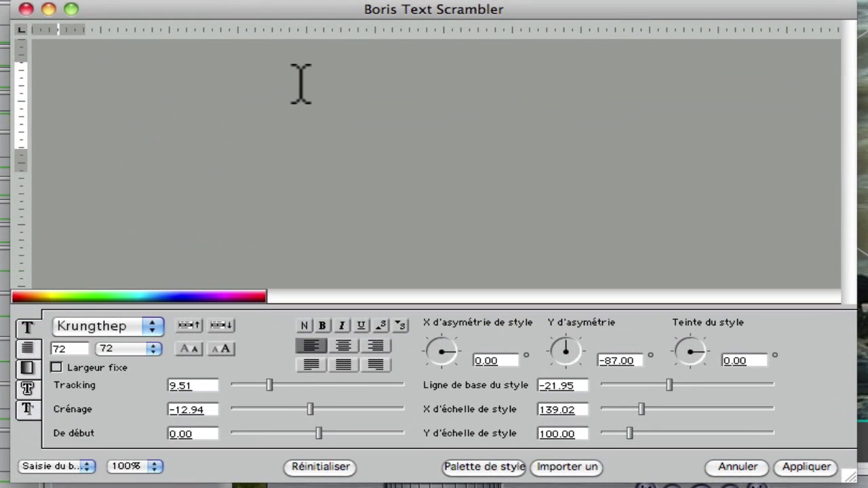
type("Pla")
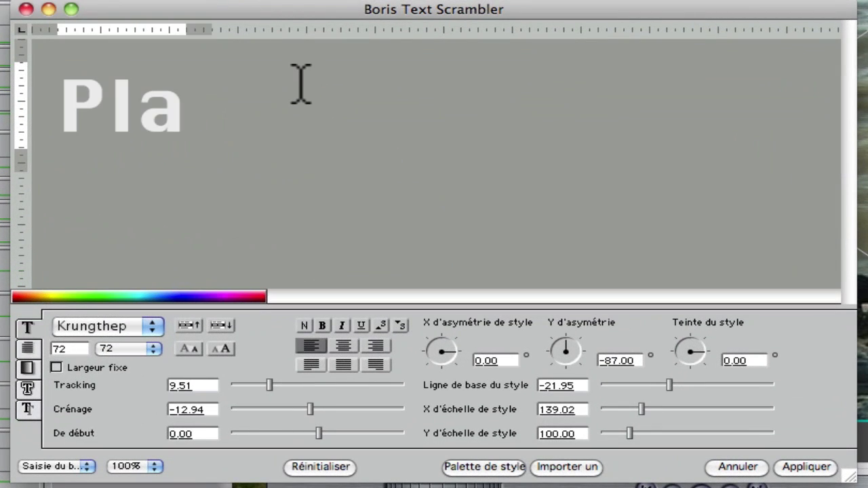
type("ge de la Lou")
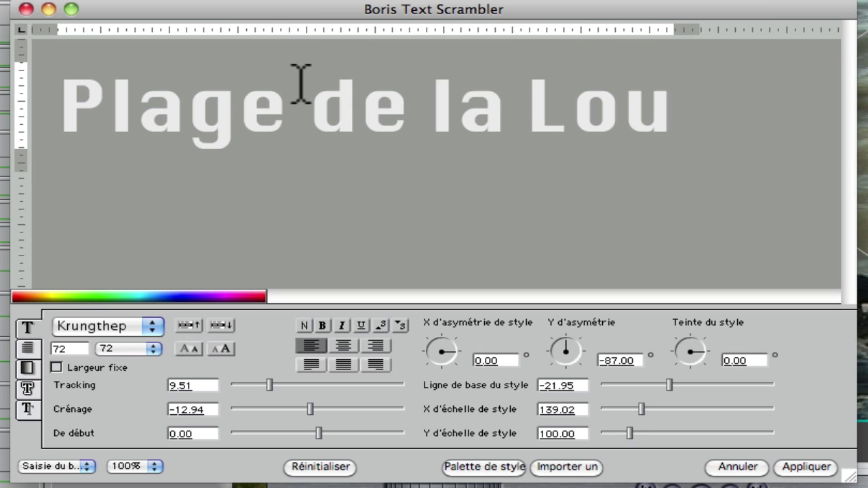
type("isianne")
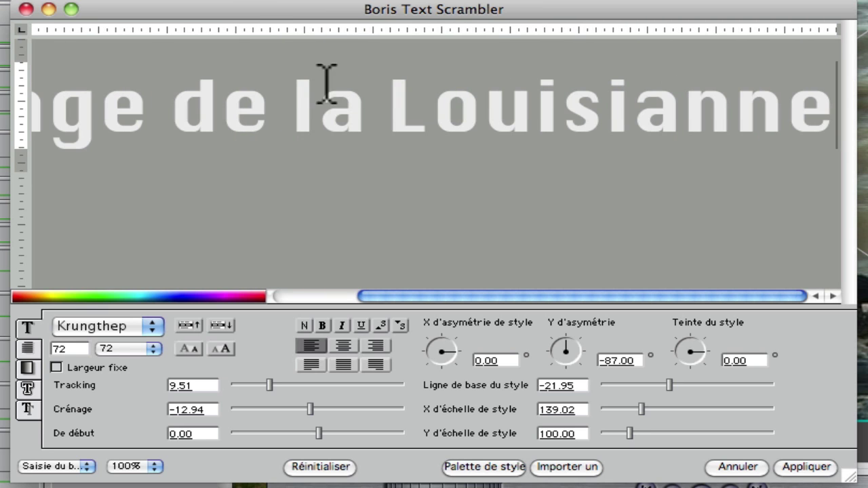
Set the whole title text to size 36 in the Marker Felt font
left_click(151, 349)
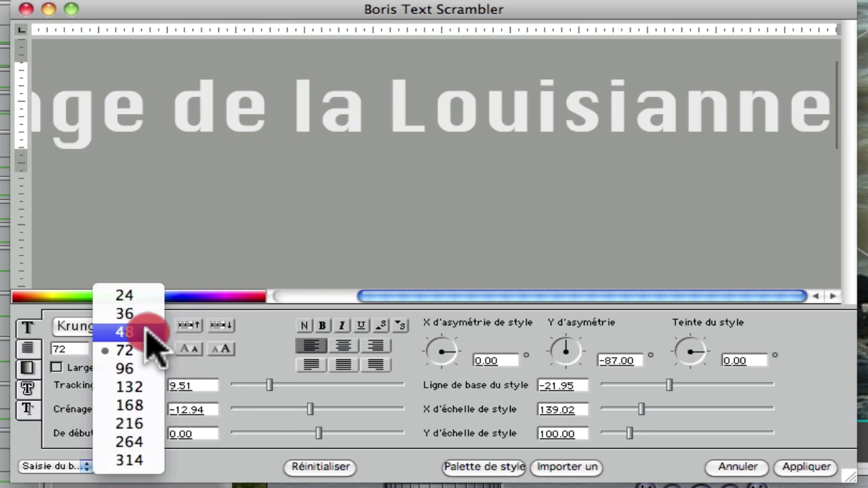
left_click(149, 333)
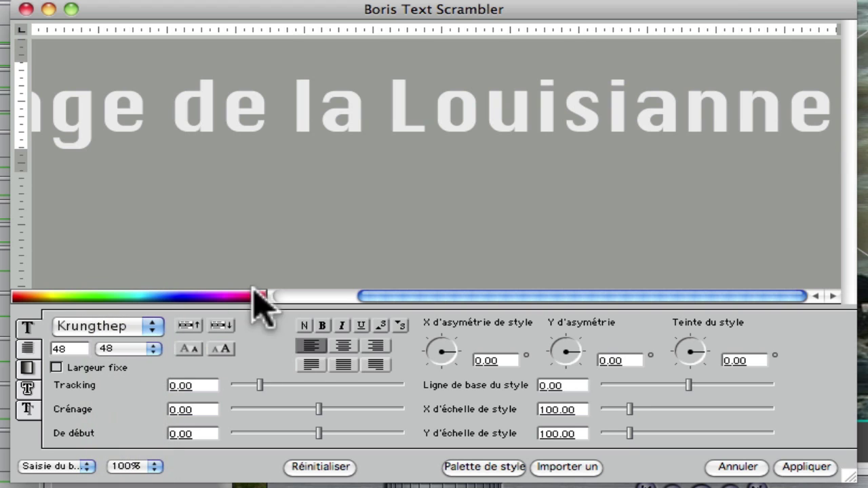
key("super+a")
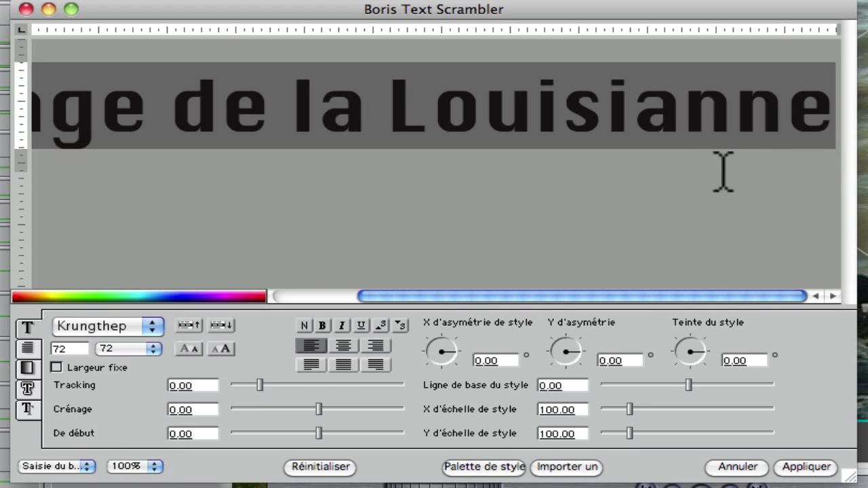
left_click(154, 349)
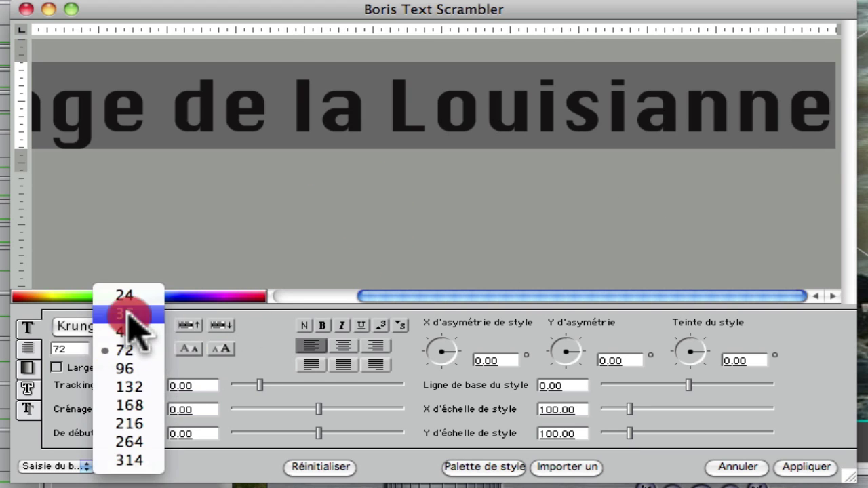
left_click(130, 313)
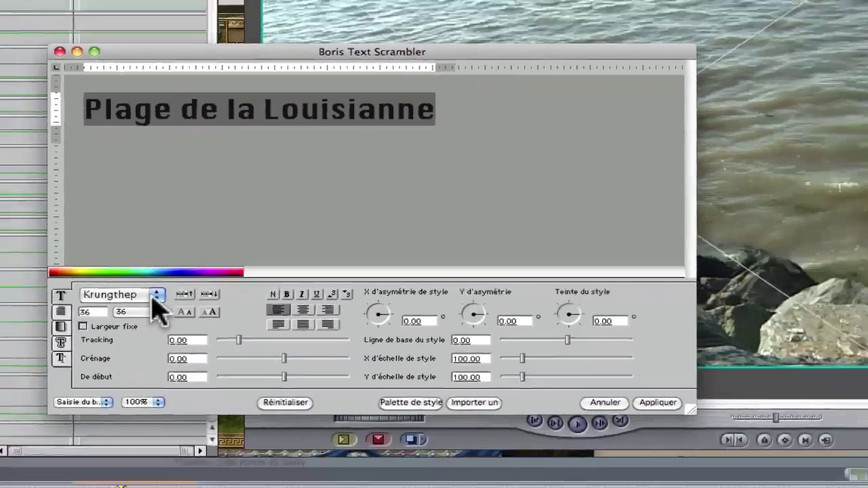
left_click(152, 326)
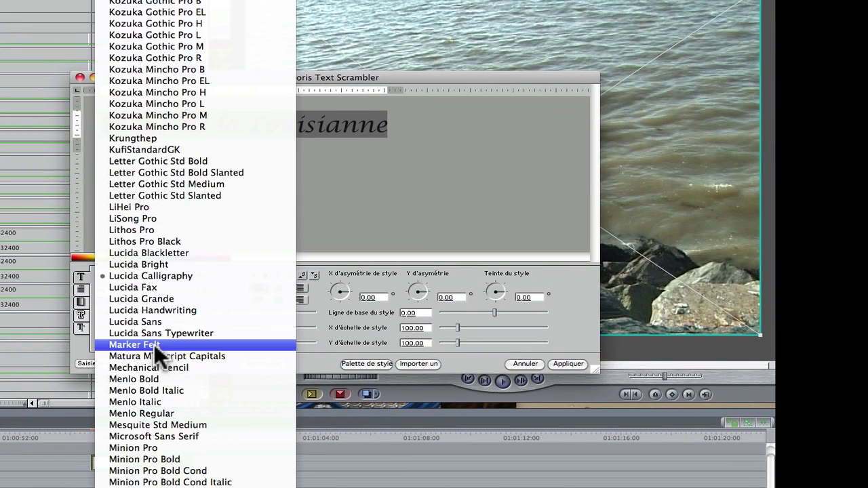
left_click(154, 344)
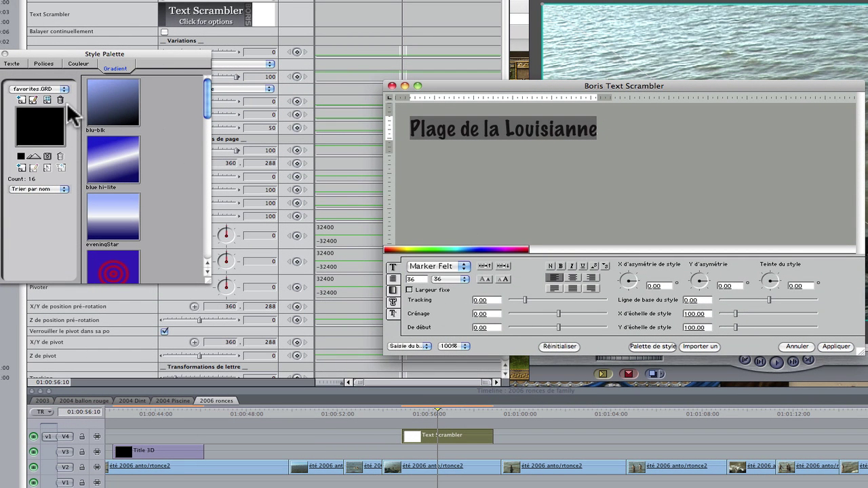
Give the title the yellow-orange gradient highlight text style from the Style Palette and apply the text to the clip
left_click(28, 66)
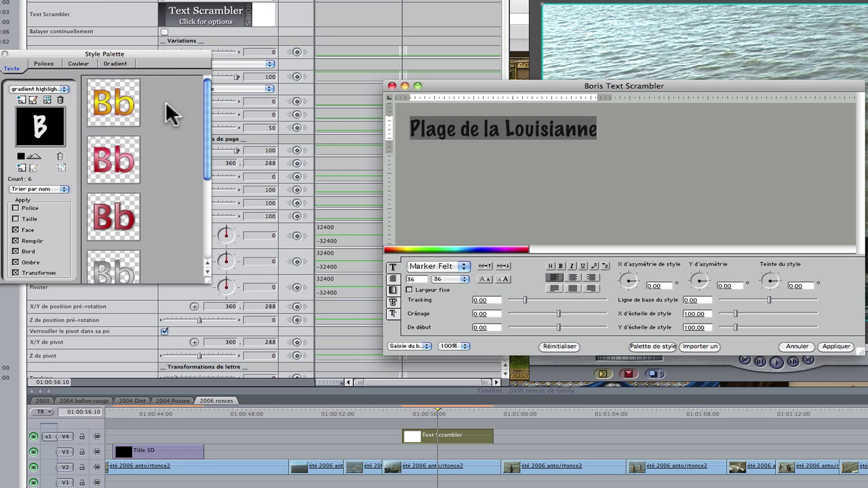
left_click(117, 103)
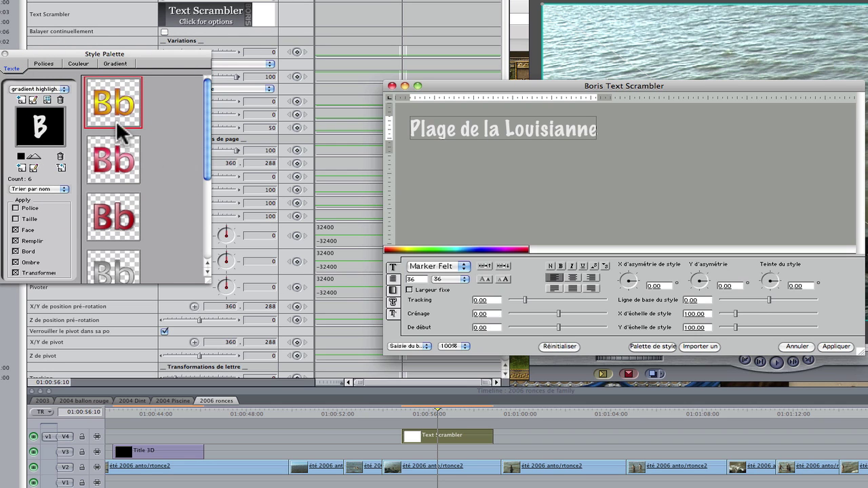
double_click(116, 114)
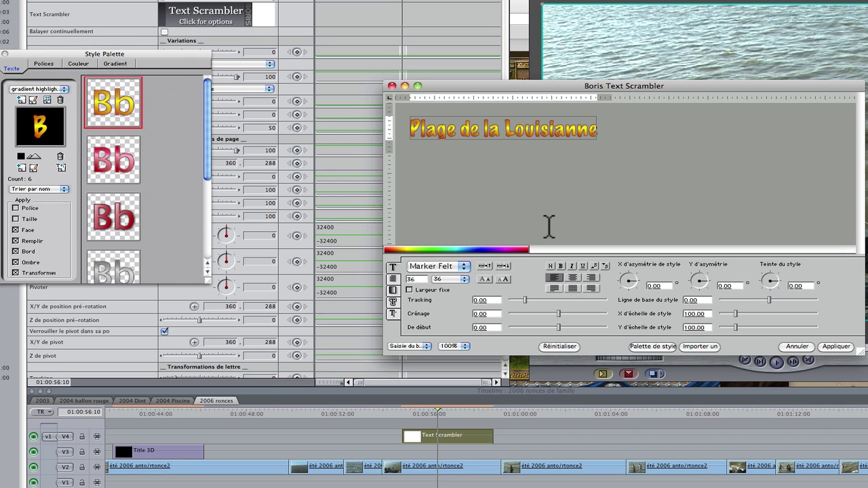
left_click(394, 288)
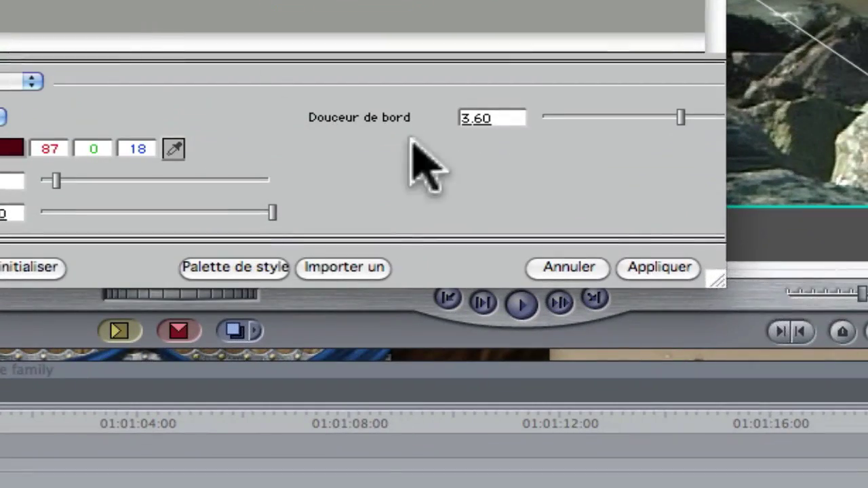
left_click(652, 271)
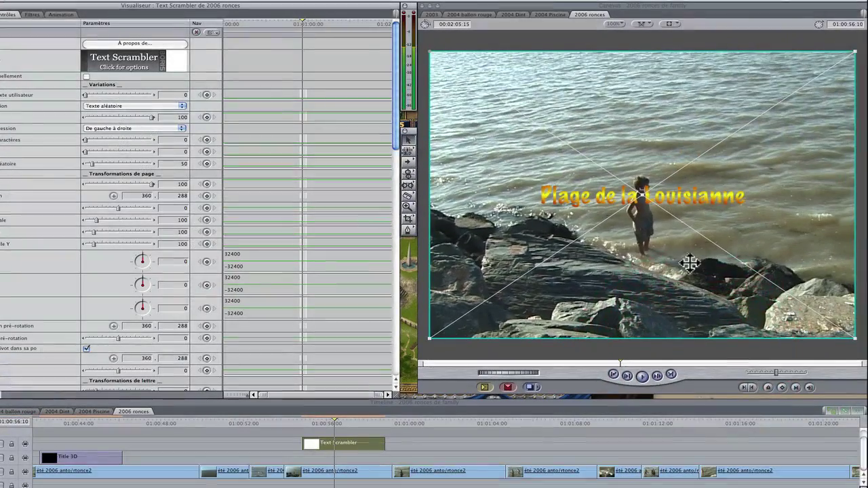
Move the title over the rocks in the lower part of the picture and go to the clip's start, 01:00:54:21
left_click_drag(647, 256, 568, 362)
left_click(234, 394)
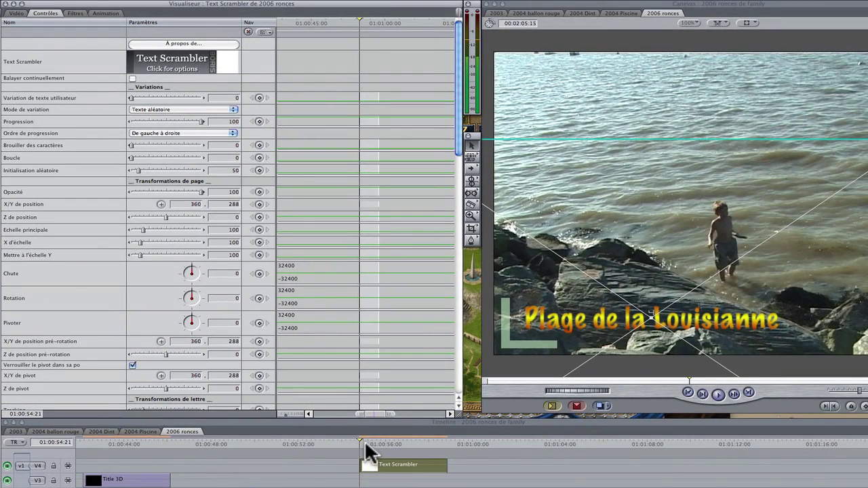
Keyframe Variation de texte utilisateur at 0 at 01:00:55:16 and at 18 at the clip's start, 01:00:54:21, and play the animation
left_click_drag(364, 440, 377, 442)
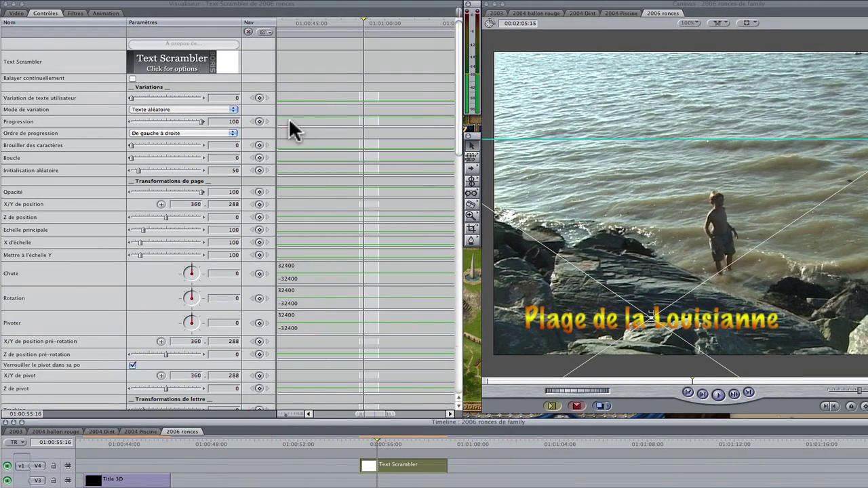
left_click(260, 97)
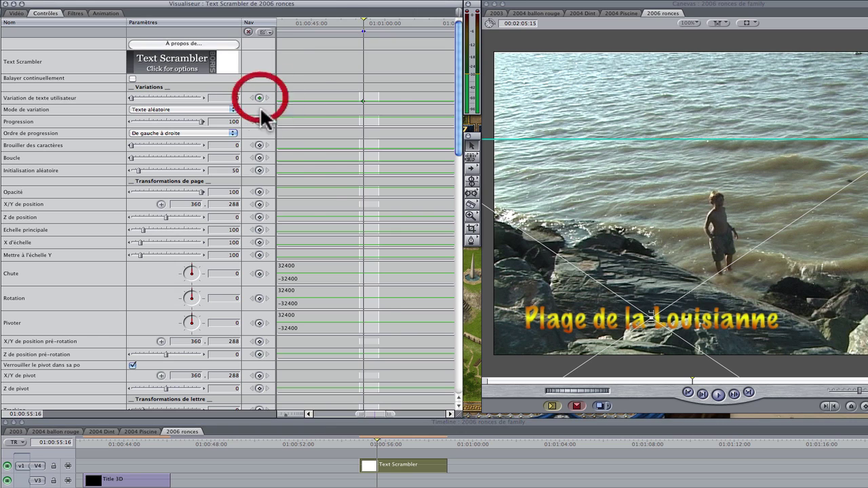
left_click(357, 440)
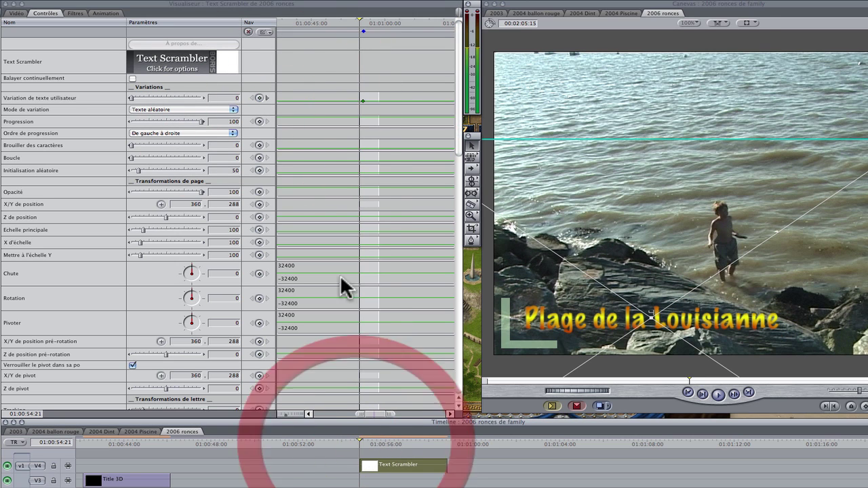
left_click(129, 94)
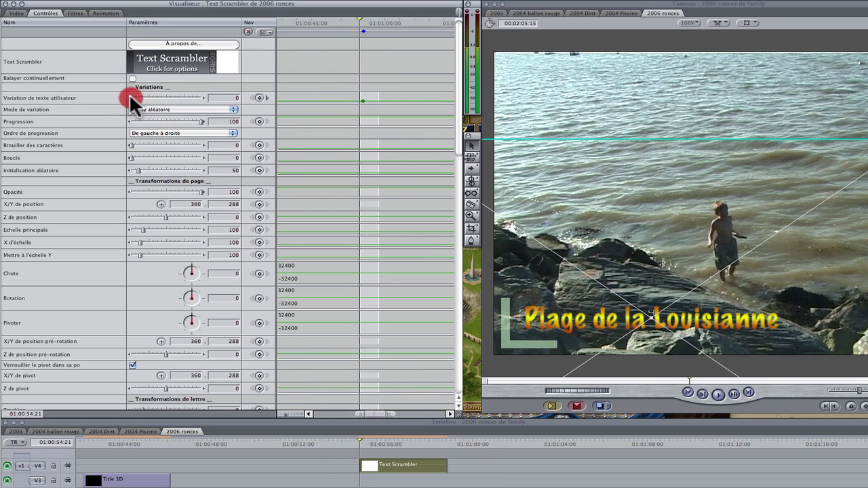
left_click_drag(133, 92, 142, 93)
key("space")
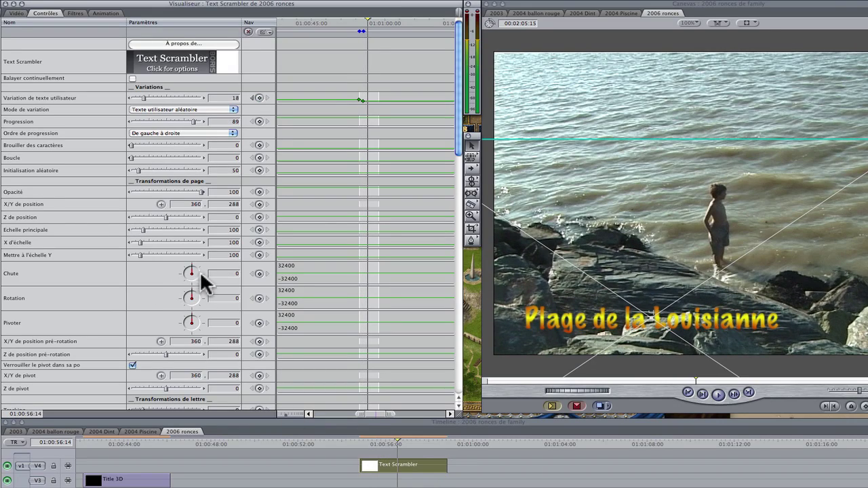
Add page Chute, Rotation and Pivoter keyframes at 01:00:58:08, near the end of the Text Scrambler clip
left_click_drag(399, 442, 435, 440)
left_click(258, 273)
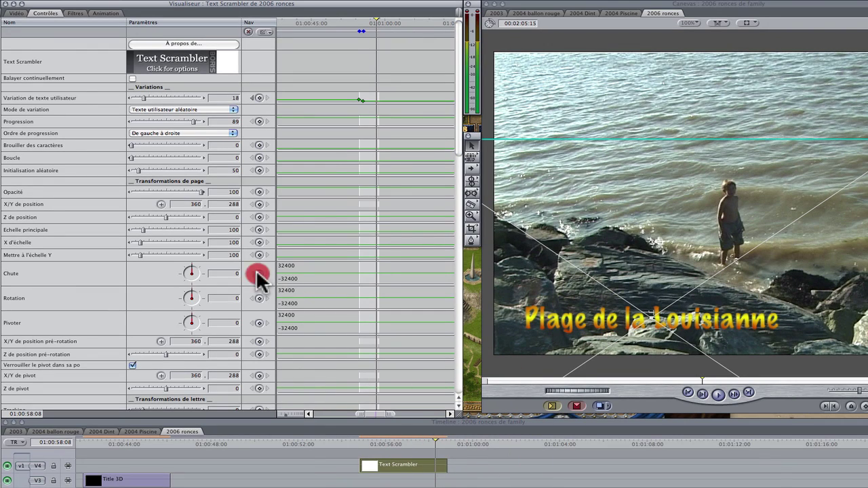
left_click(258, 297)
left_click(258, 323)
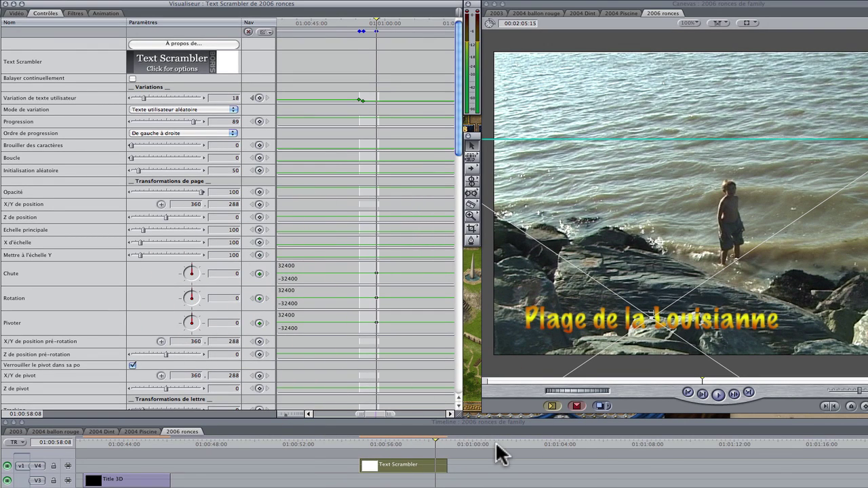
At the clip's end, 01:00:58:20, set the page Chute to 4 and adjust the page Rotation
left_click(446, 442)
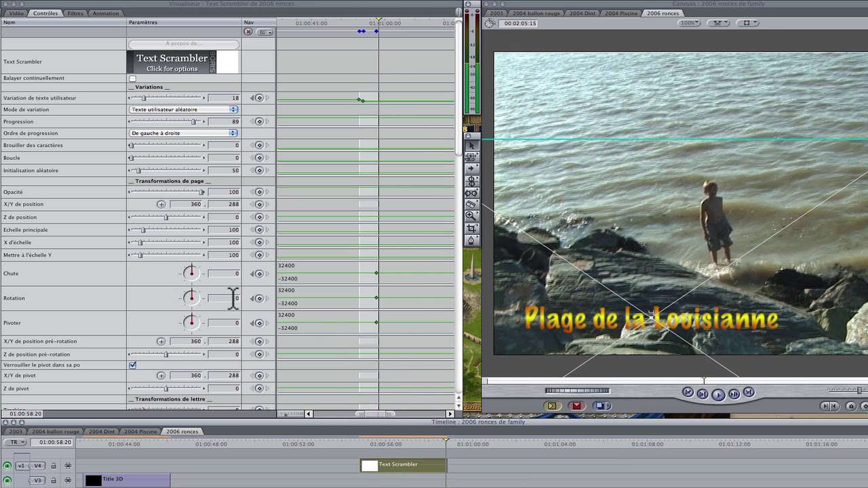
mouse_move(193, 273)
left_mouse_down()
mouse_move(203, 275)
mouse_move(194, 263)
left_mouse_up()
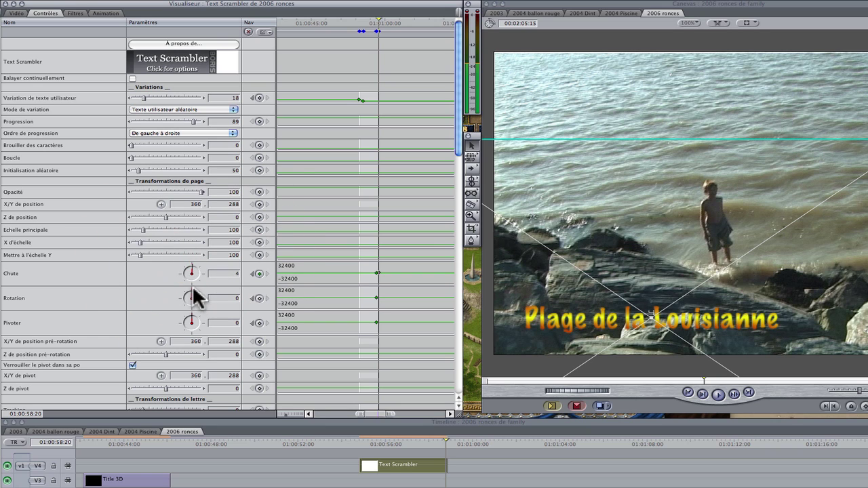
mouse_move(194, 294)
left_mouse_down()
mouse_move(204, 302)
mouse_move(198, 312)
mouse_move(192, 291)
mouse_move(202, 326)
mouse_move(193, 318)
left_mouse_up()
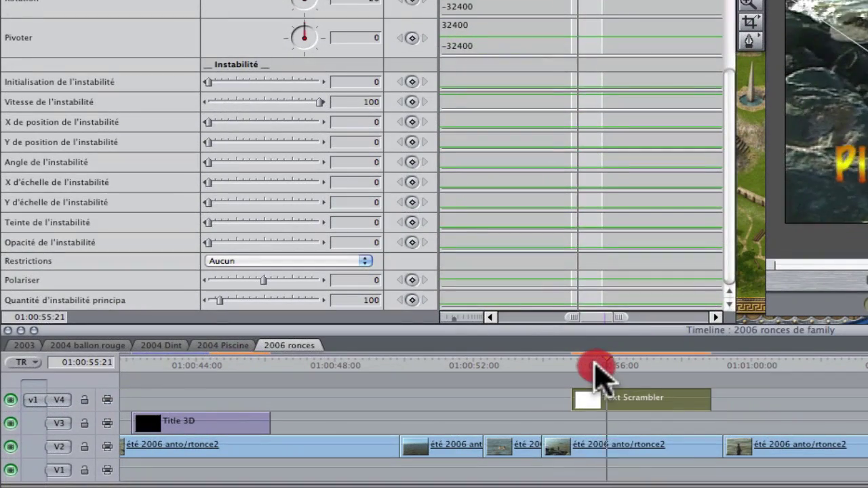
At 01:00:56:15, set Initialisation de l'instabilité to 116 and Vitesse de l'instabilité to 88
left_click_drag(371, 446, 396, 442)
left_click_drag(631, 366, 632, 366)
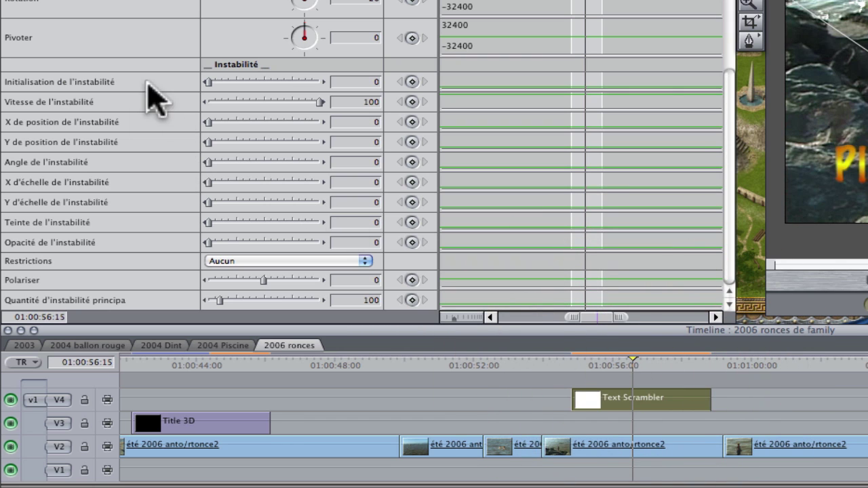
left_click_drag(219, 80, 233, 80)
left_click(304, 102)
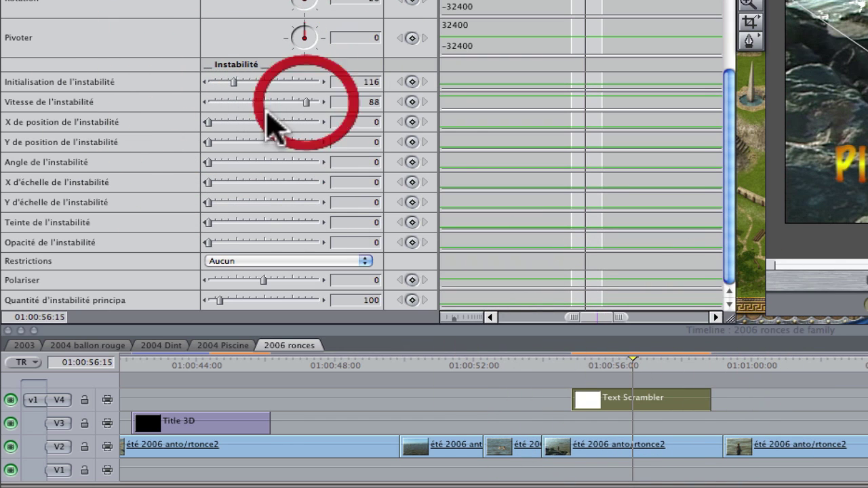
Set the instability's X and Y position to 13 and its angle to 14
left_click(223, 122)
left_click(222, 142)
left_click(224, 162)
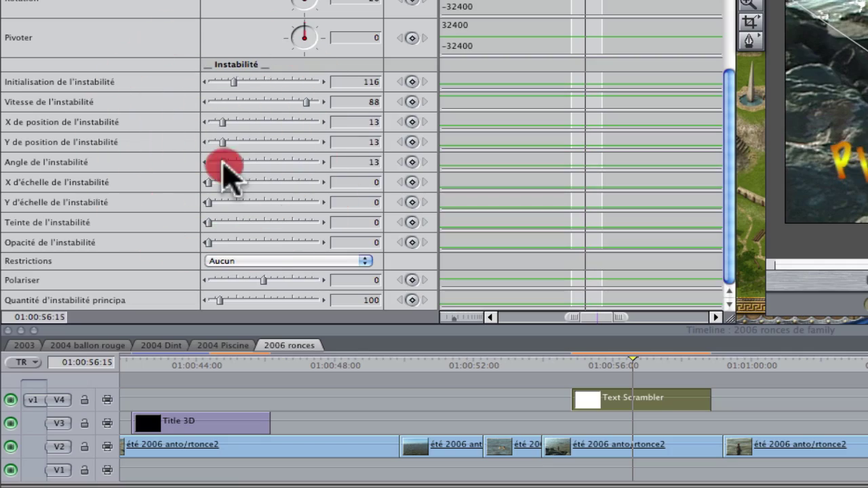
Set the instability's X and Y scale to 15, hue to 20 and opacity to 17, and play from the clip's start
left_click(225, 182)
left_click(225, 202)
left_click(230, 223)
left_click(227, 242)
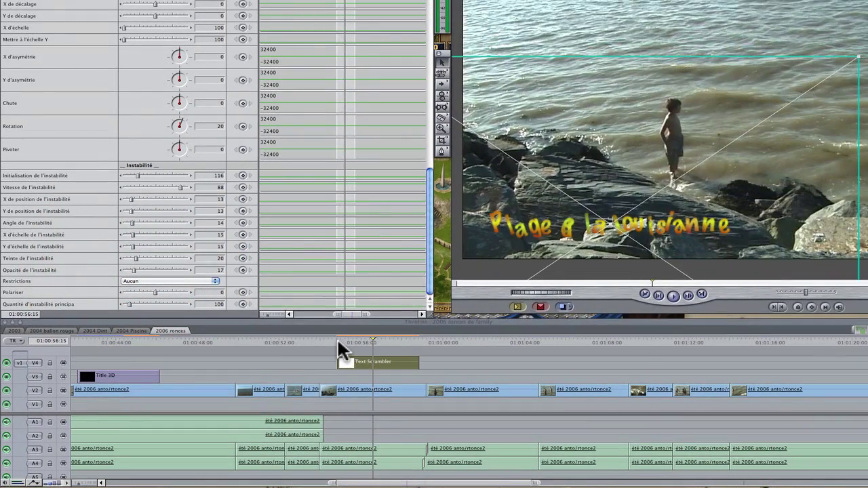
left_click(337, 343)
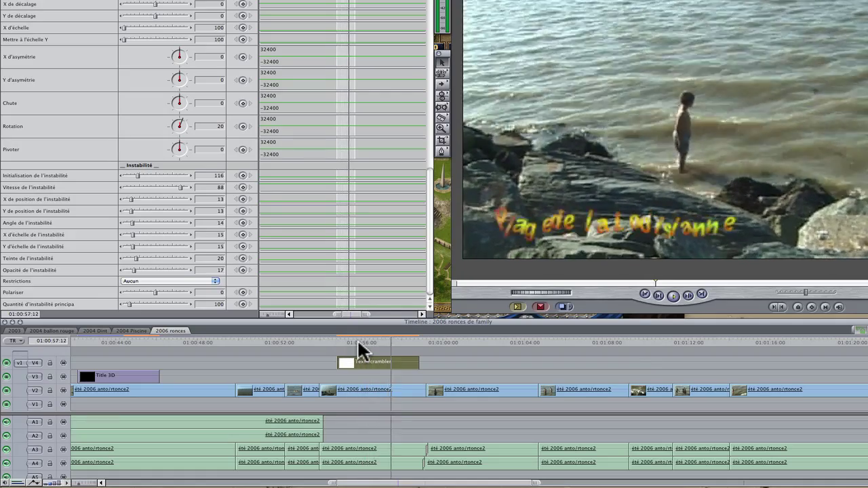
Lower the instability's speed to 22, X/Y position to 5 and 4, angle to 6, X/Y scale to 7 and 5, and hue to 7
key("space")
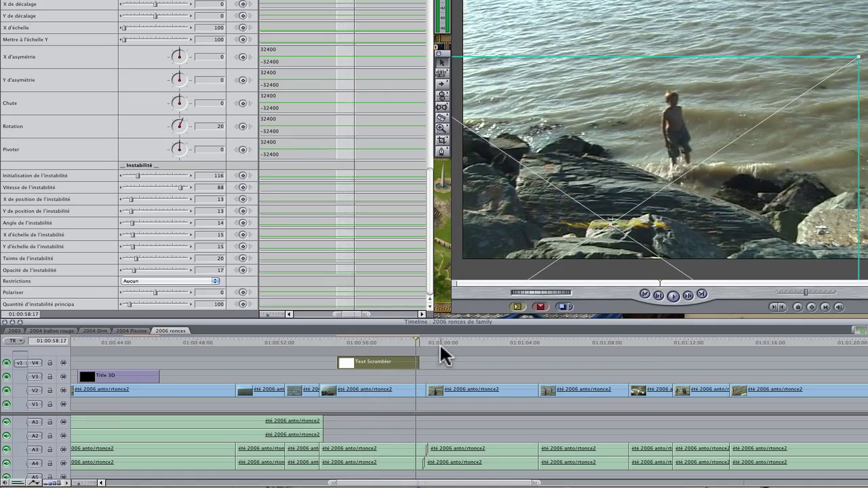
left_click(371, 340)
key("space")
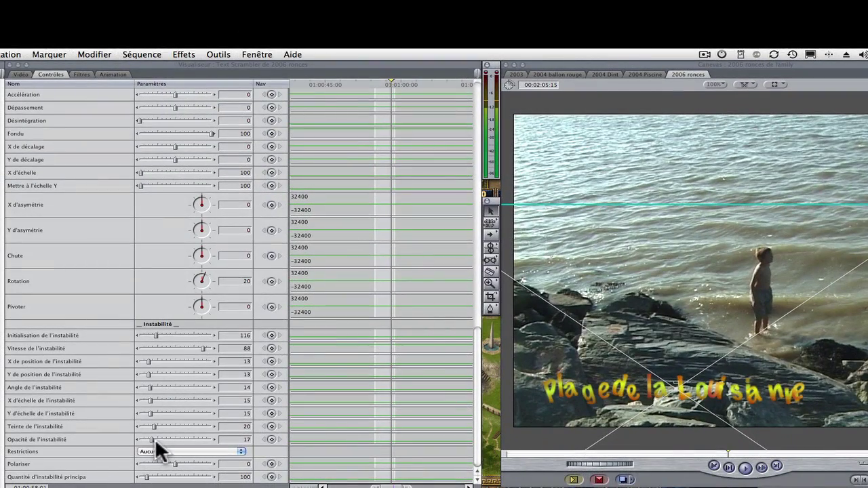
left_click_drag(152, 428, 146, 416)
left_click(145, 413)
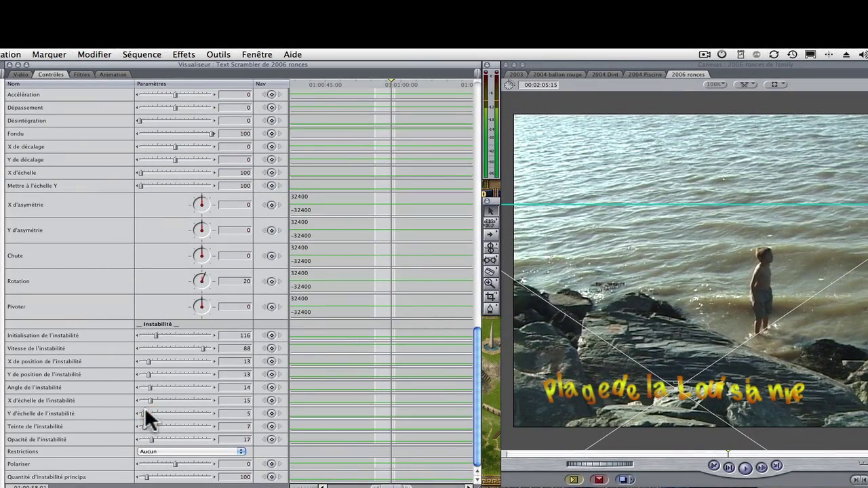
left_click(148, 400)
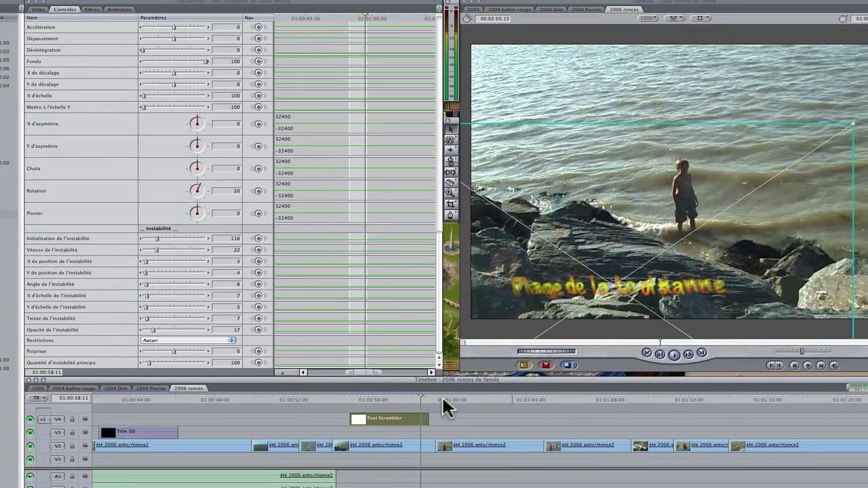
Place the playhead past the Text Scrambler at 01:01:00:01 and load a Boris Title Crawl generator
left_click(462, 437)
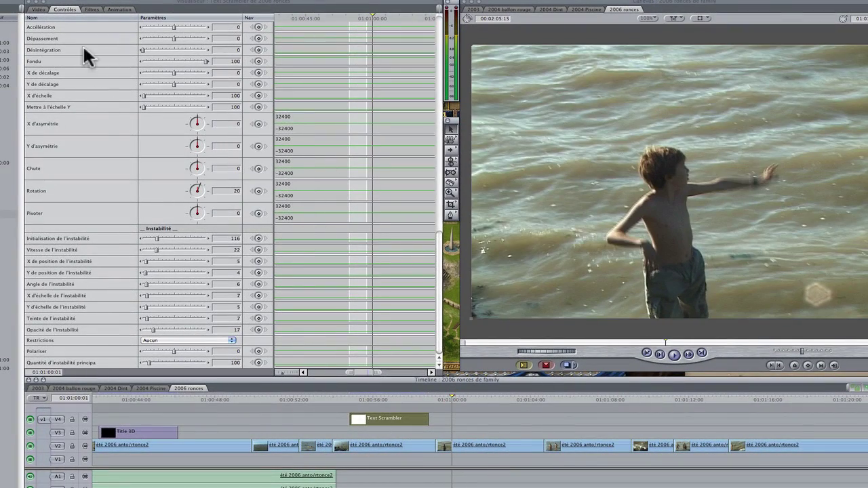
left_click(37, 9)
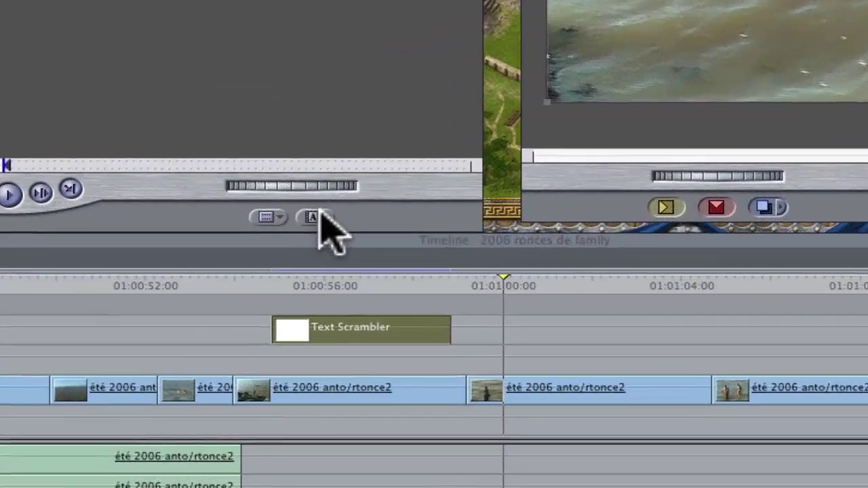
left_click(368, 369)
mouse_move(375, 293)
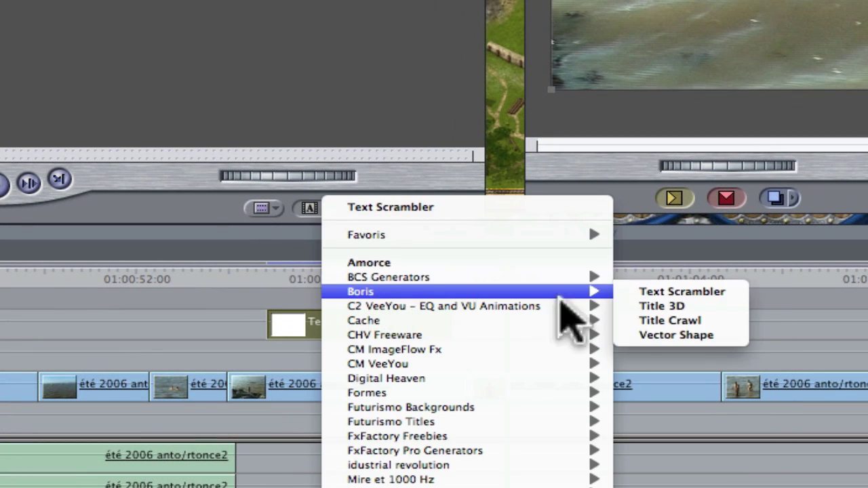
left_click(715, 320)
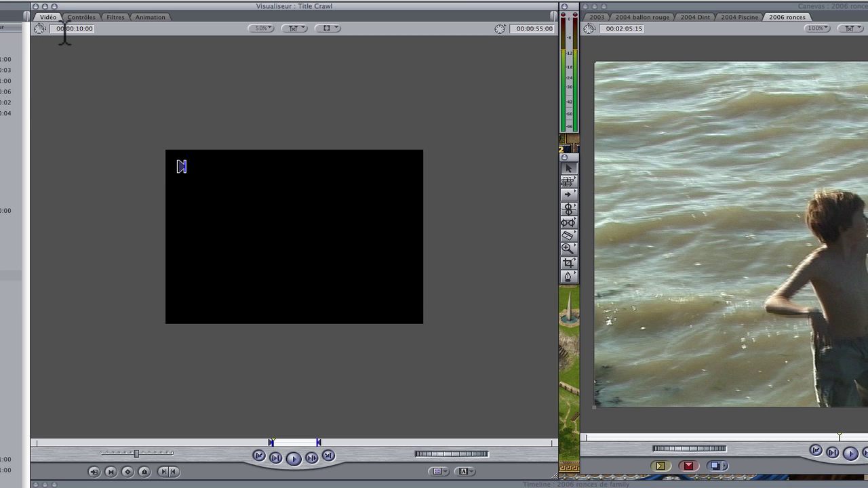
Overwrite the Title Crawl as a 5-second clip on V4, trimming its end and moving it to start with the video clip below
left_click(65, 30)
type("5.")
key("Return")
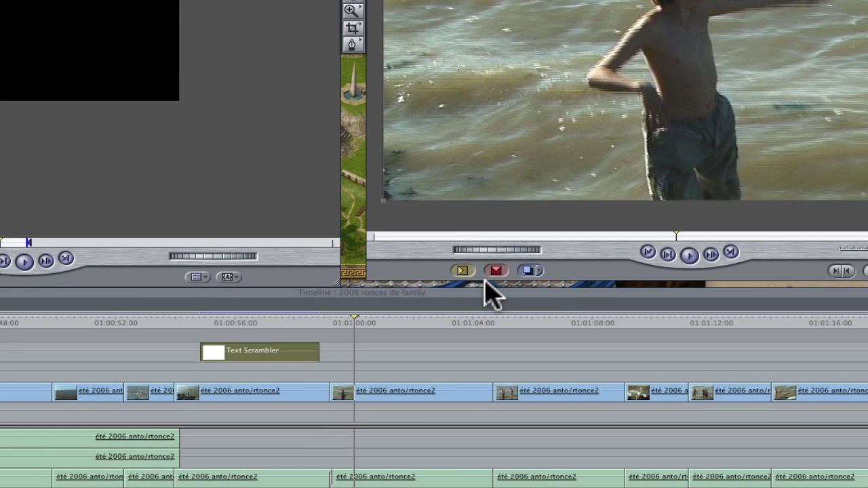
left_click(493, 271)
left_click_drag(501, 353, 493, 355)
left_click_drag(466, 350, 444, 351)
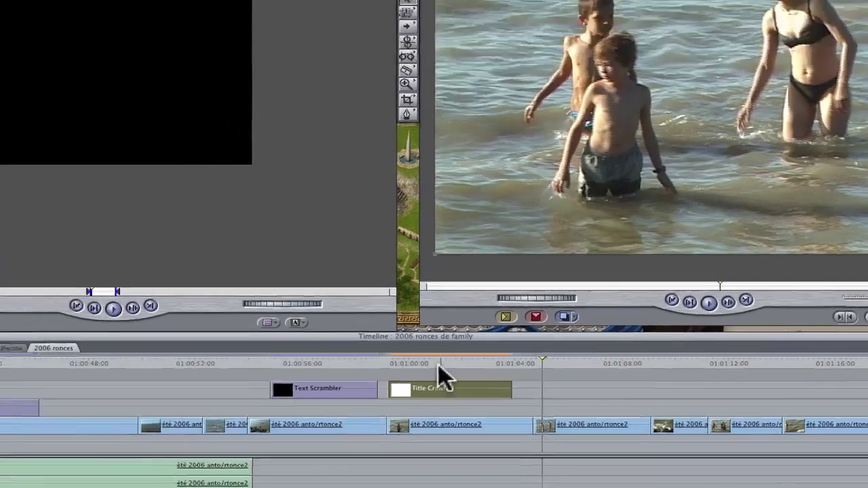
Open the Title Crawl clip's controls and apply the placeholder text "fglmbdvmkrjnvsmkdfvdmkv" to it
double_click(438, 372)
left_click(110, 27)
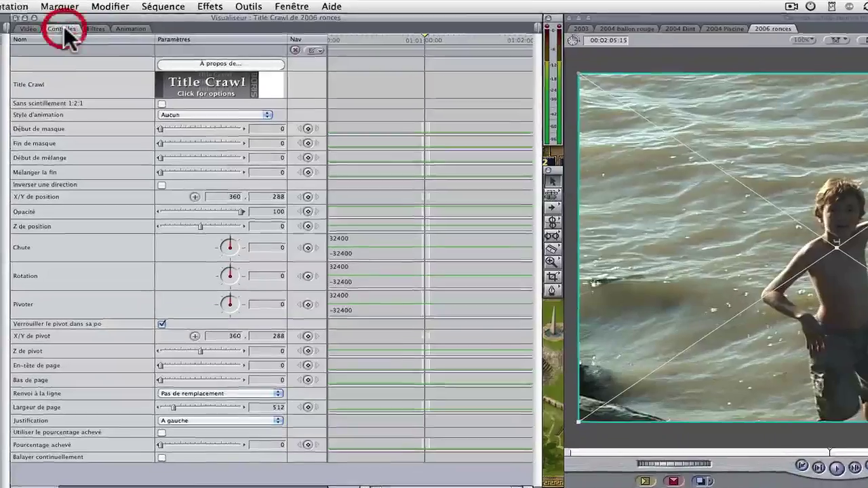
left_click(229, 90)
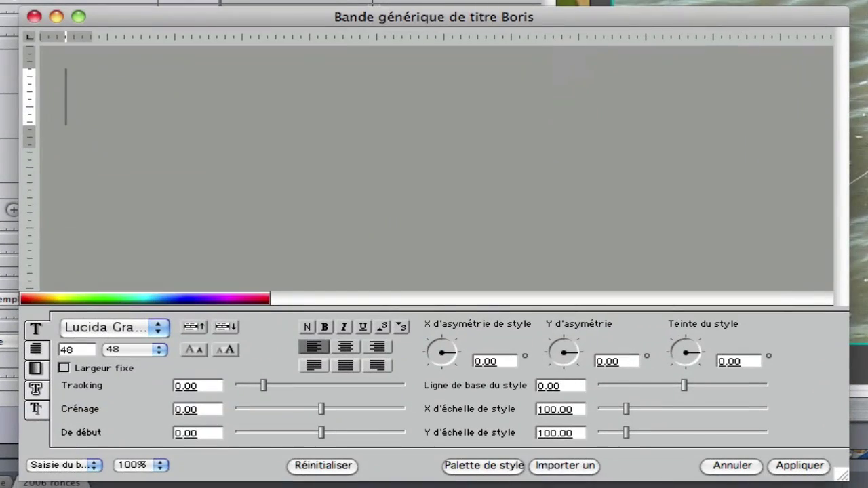
type("fglmbdvmkrjnvsmkdfvdmkv")
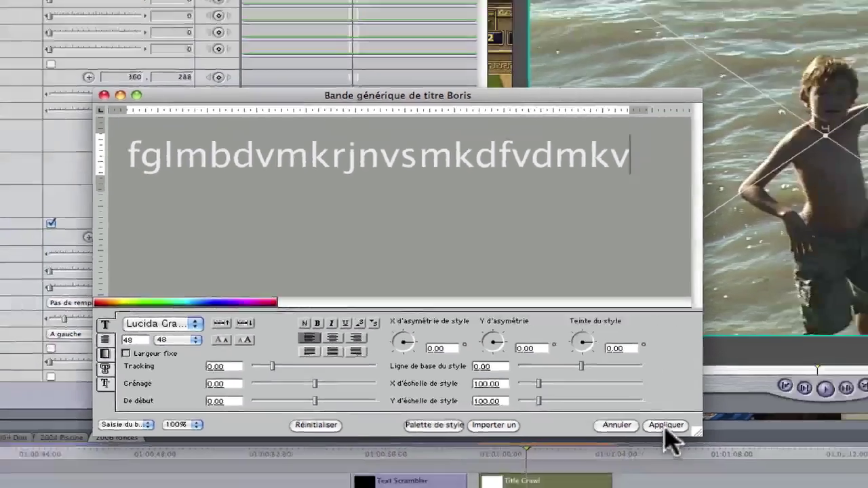
left_click(799, 466)
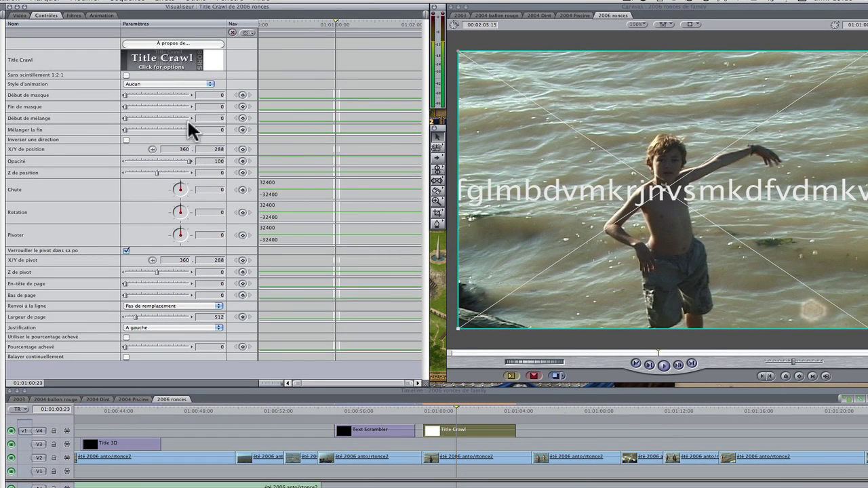
Try the animation style Rouler on the Title Crawl and play part of the clip
left_click(210, 86)
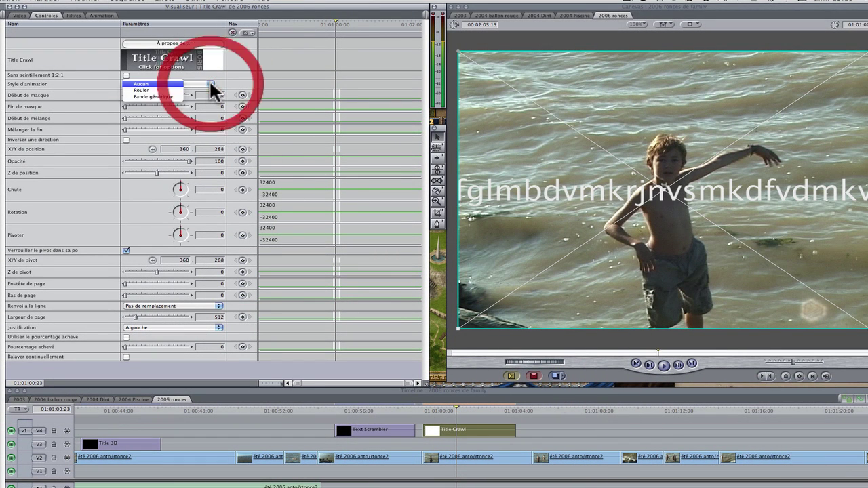
left_click(173, 91)
key("space")
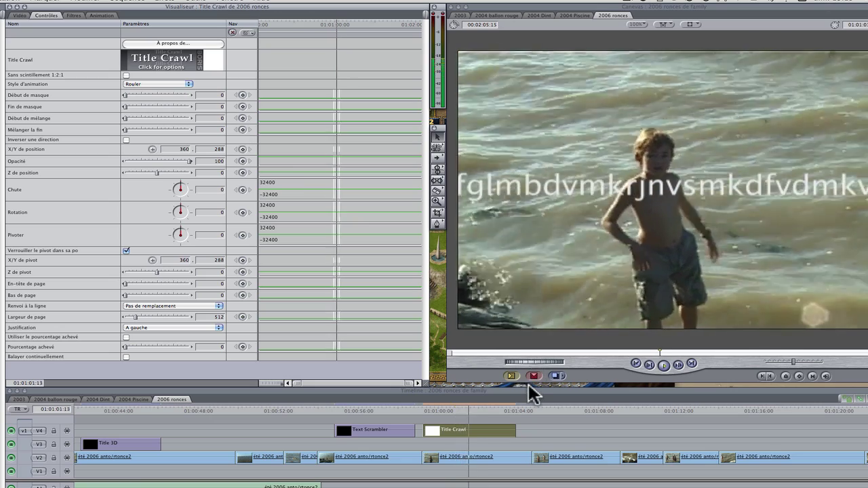
key("space")
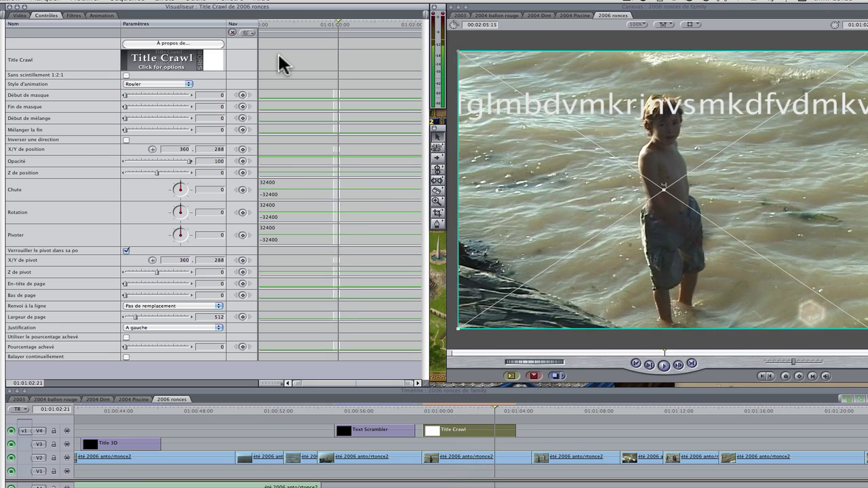
Set the Title Crawl's animation style to Bande générique and play the clip from its start
left_click(187, 83)
left_click(183, 93)
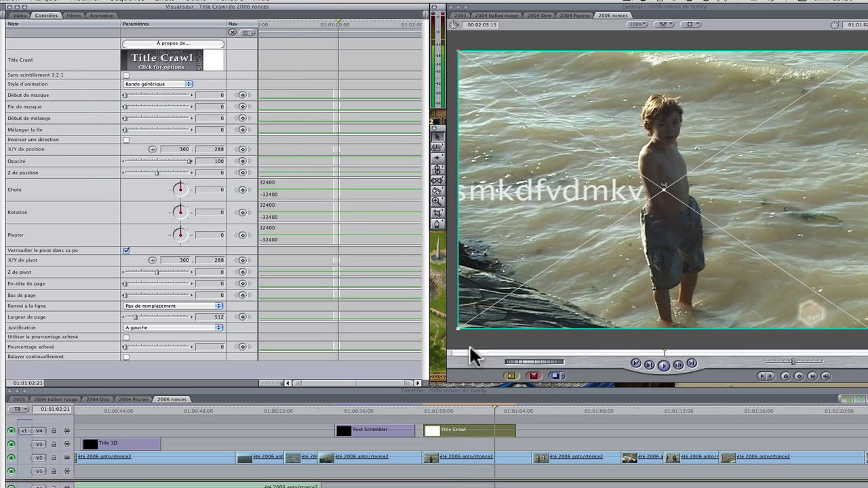
left_click(432, 411)
key("space")
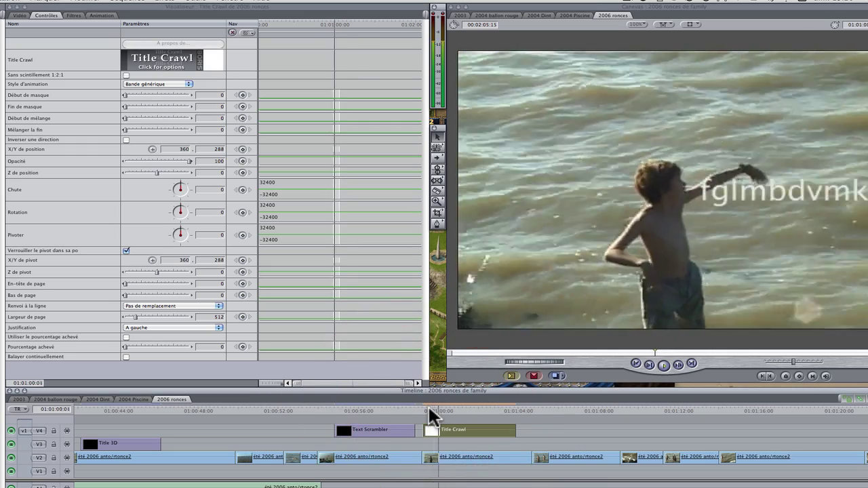
key("space")
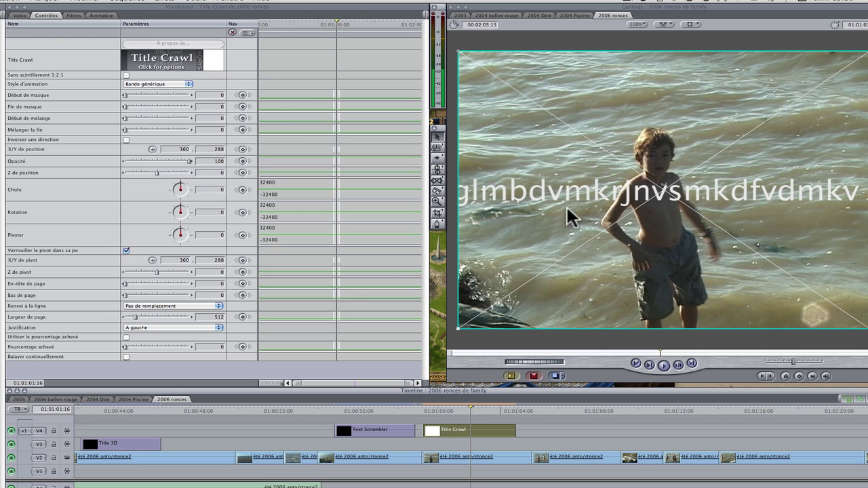
key("space")
key("space")
left_click(429, 410)
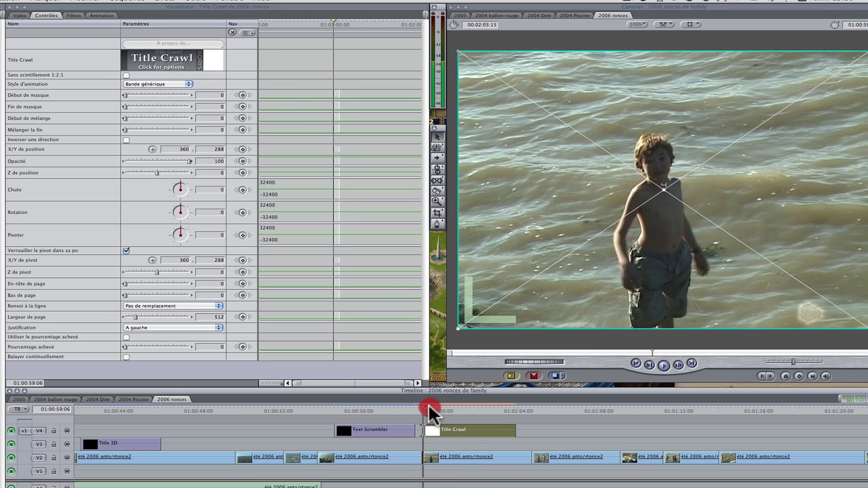
key("space")
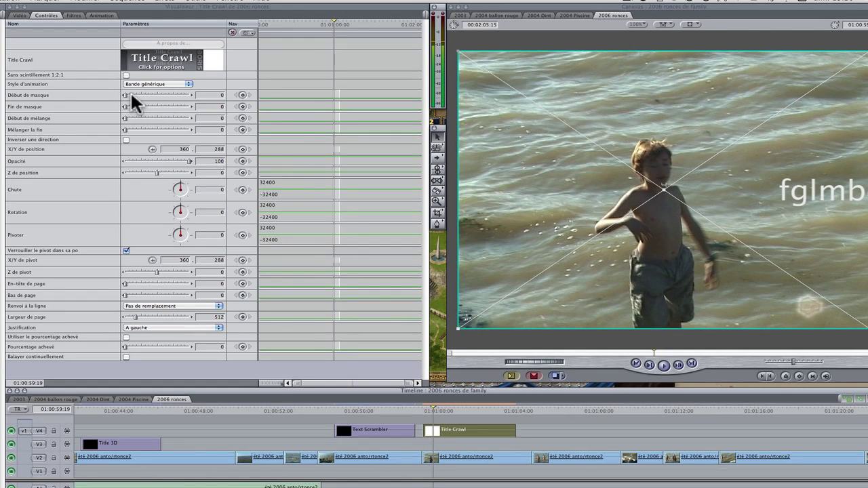
Set the Title Crawl's Début de masque to 0,5 and preview the crawl from near its start
left_click_drag(133, 95, 133, 95)
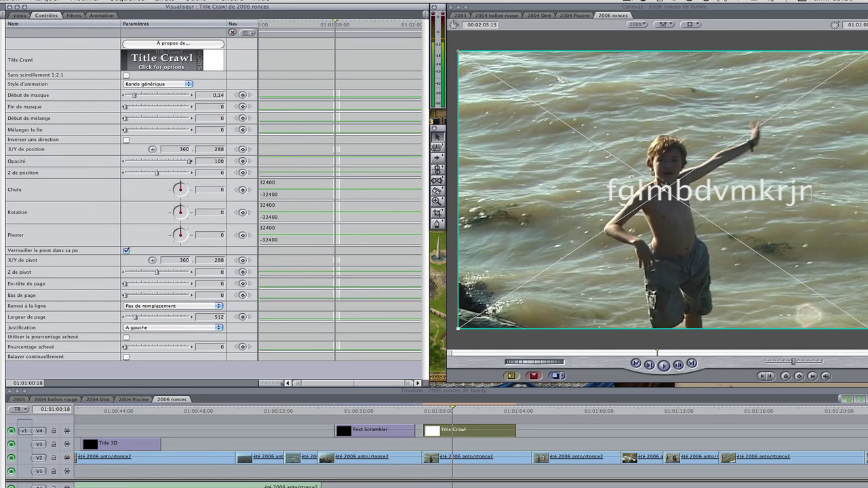
left_click_drag(139, 94, 155, 93)
left_click(439, 413)
left_click_drag(440, 412, 427, 411)
key("space")
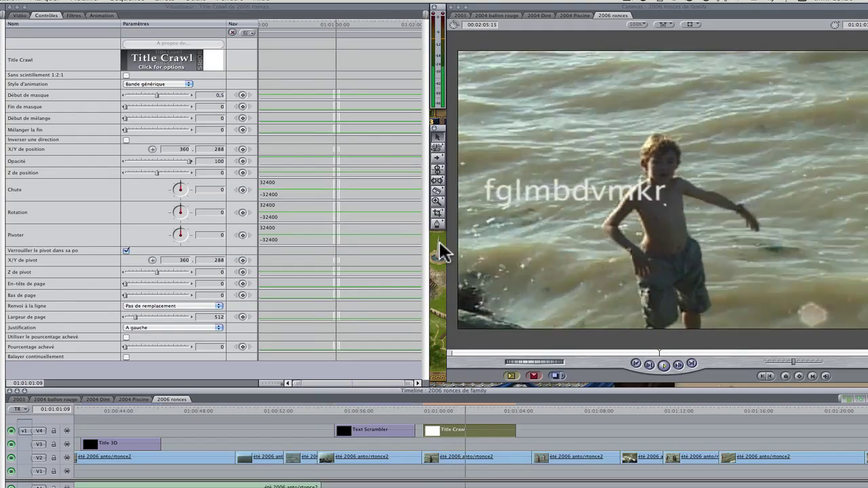
key("space")
Move the crawling title up and to the left in the frame and preview its new position
left_click_drag(657, 197, 631, 158)
key("space")
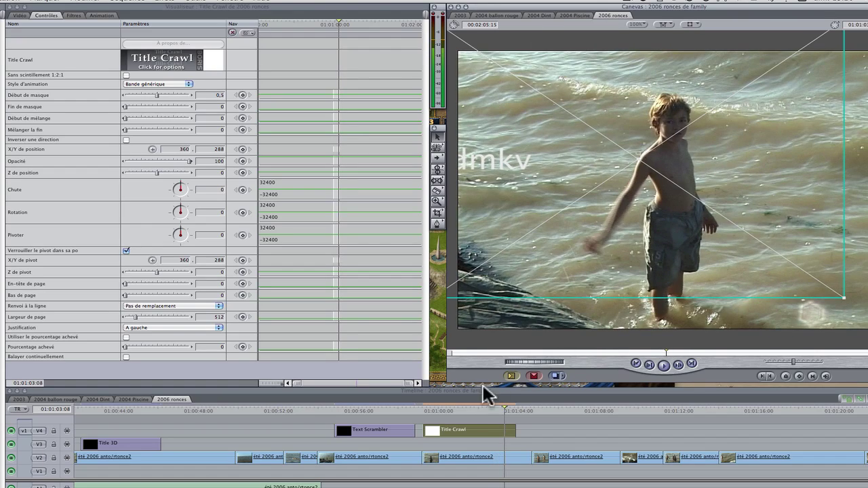
left_click_drag(462, 406, 447, 407)
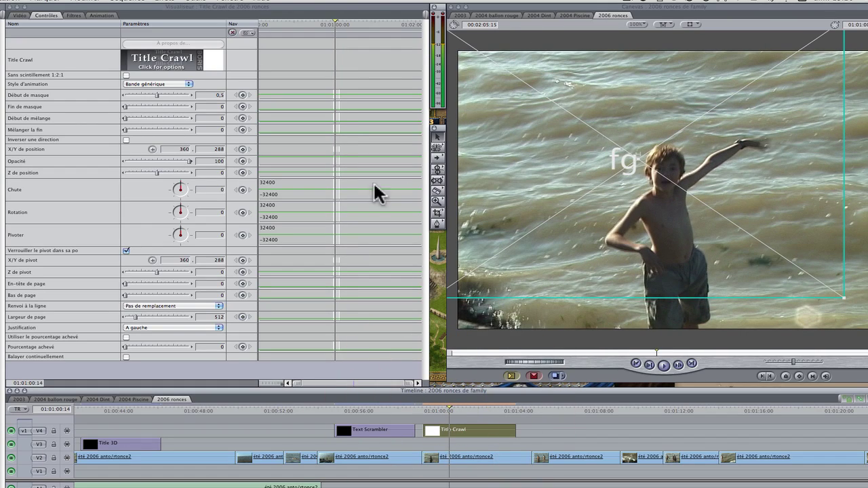
key("space")
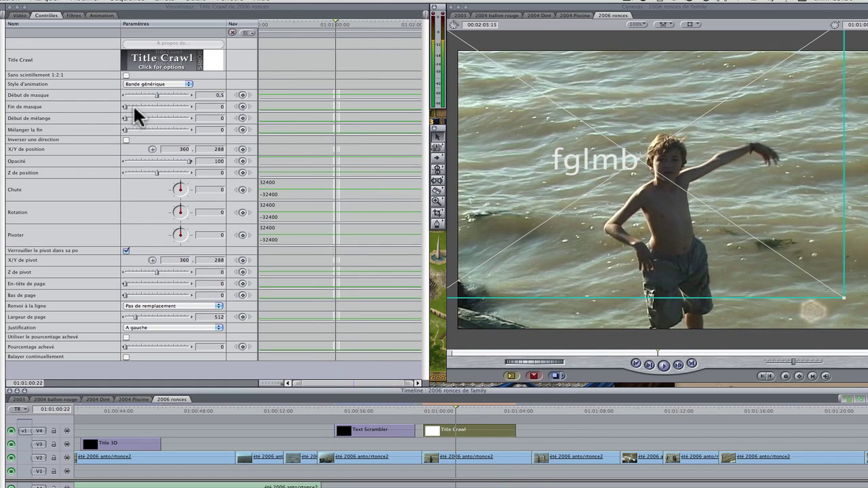
Set the Title Crawl's Fin de masque to 0,21 and play the clip from its start
left_click_drag(127, 106, 137, 106)
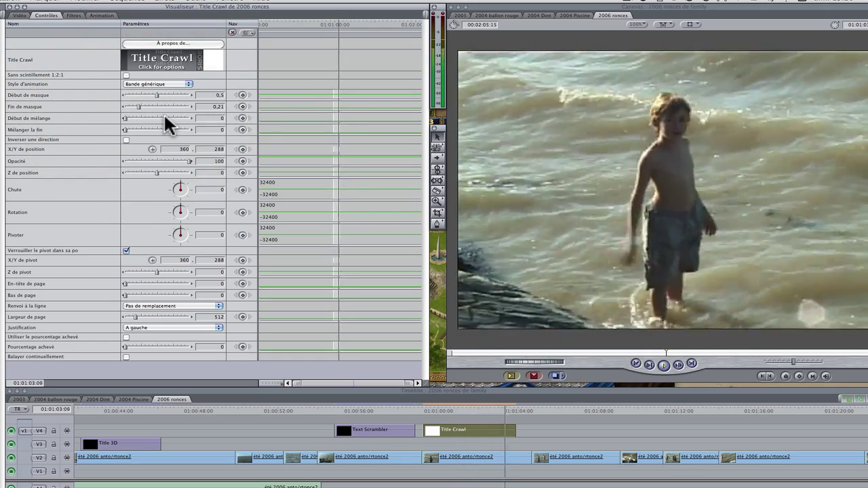
left_click(630, 179)
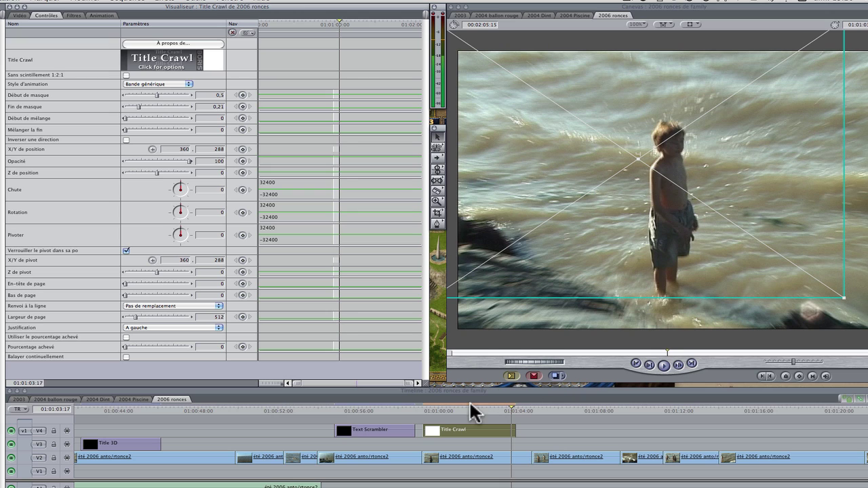
left_click(434, 411)
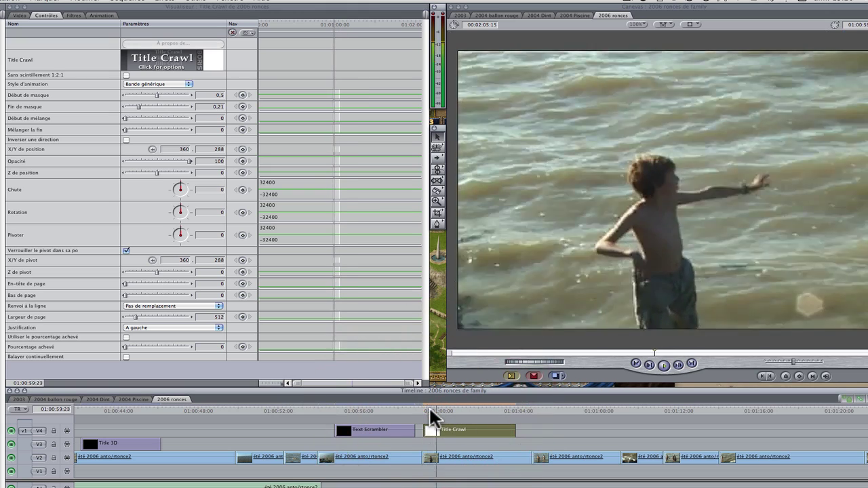
key("space")
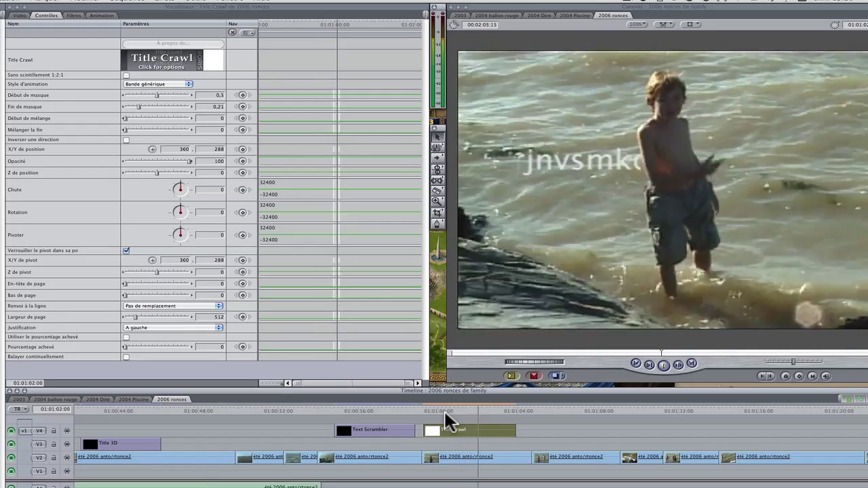
key("space")
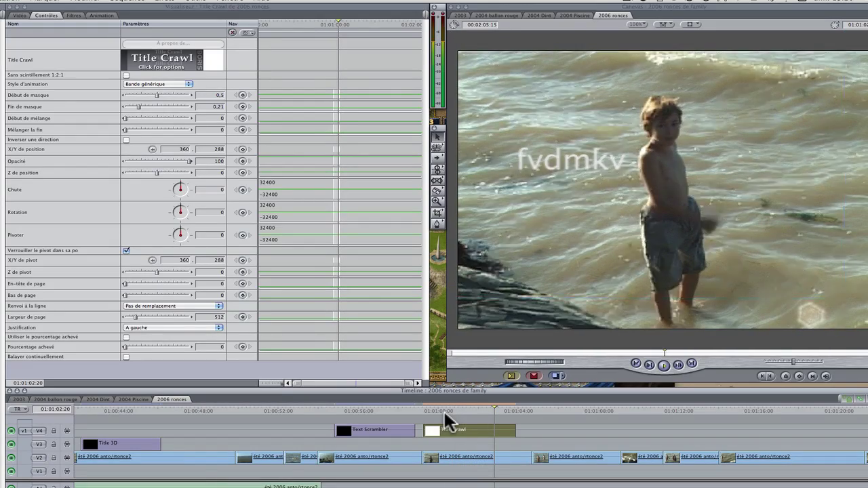
key("space")
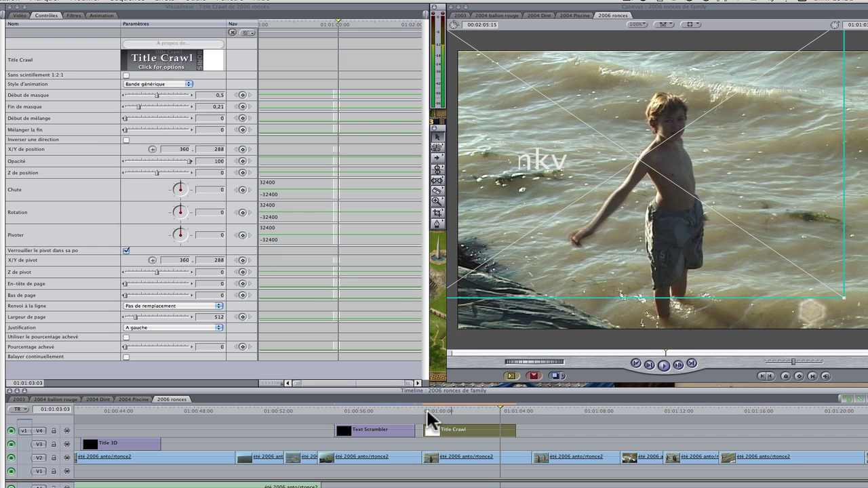
Review the Title 3D, Text Scrambler and Title Crawl sections in playback, ending at the end of the crawl
left_click_drag(434, 413, 405, 432)
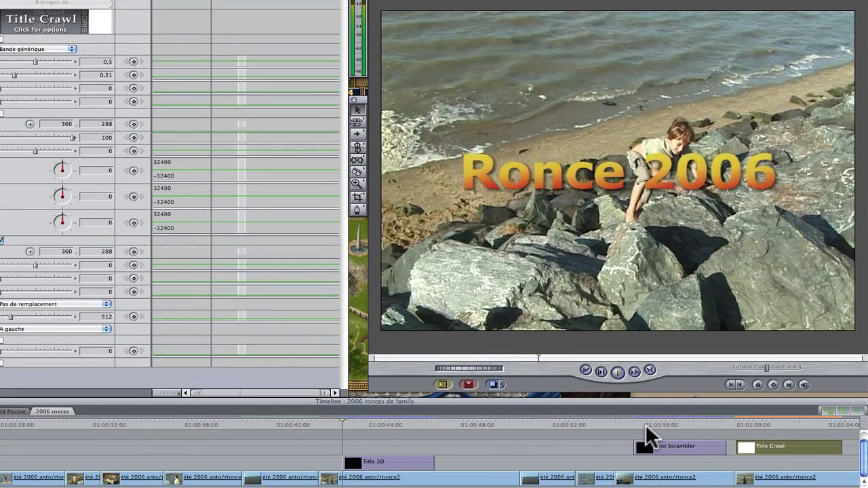
key("space")
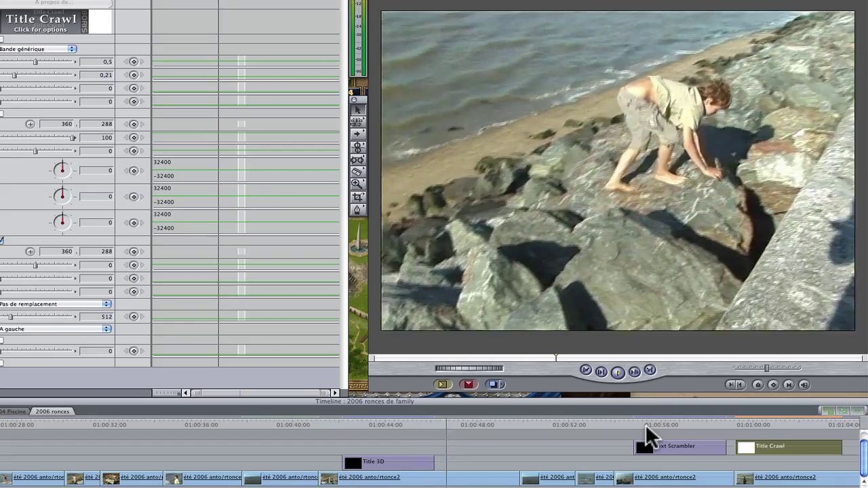
left_click(627, 422)
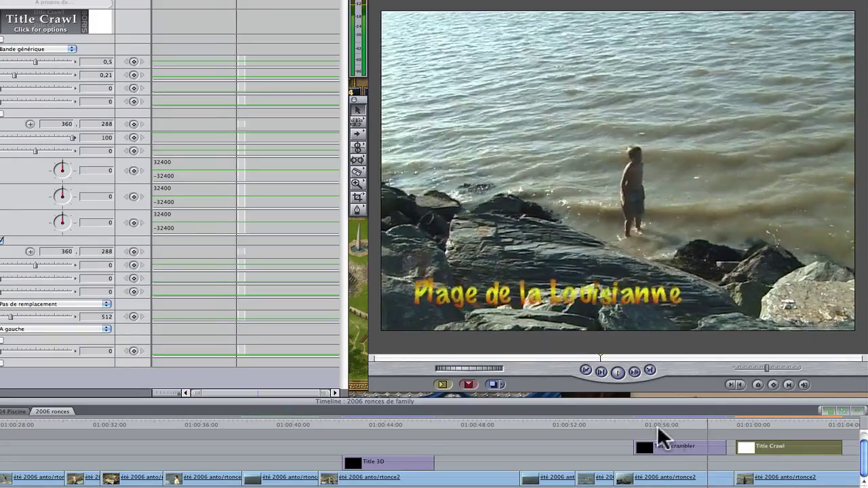
left_click(640, 424)
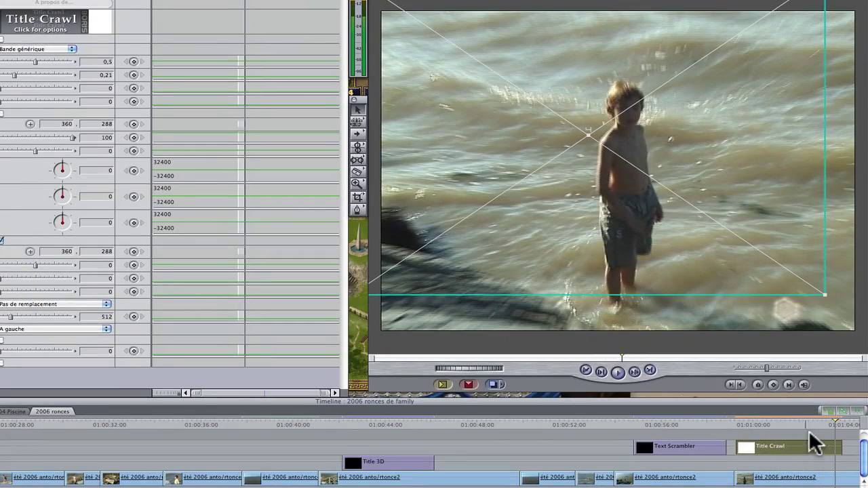
left_click_drag(835, 427, 838, 425)
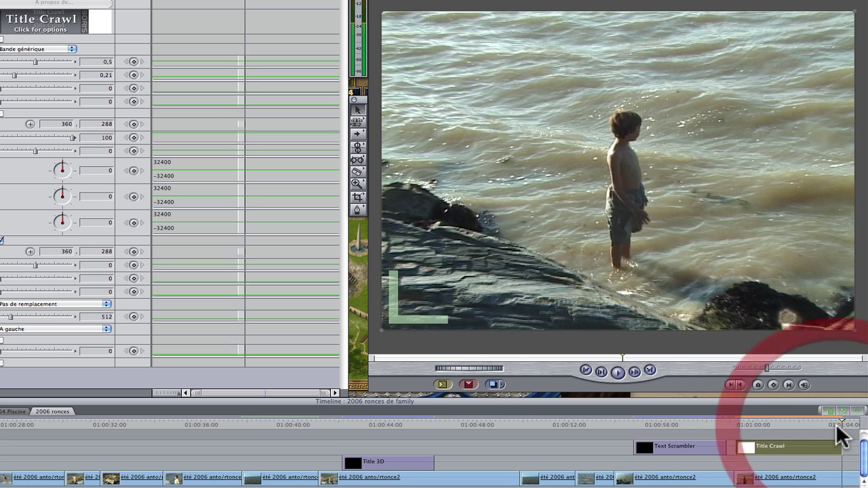